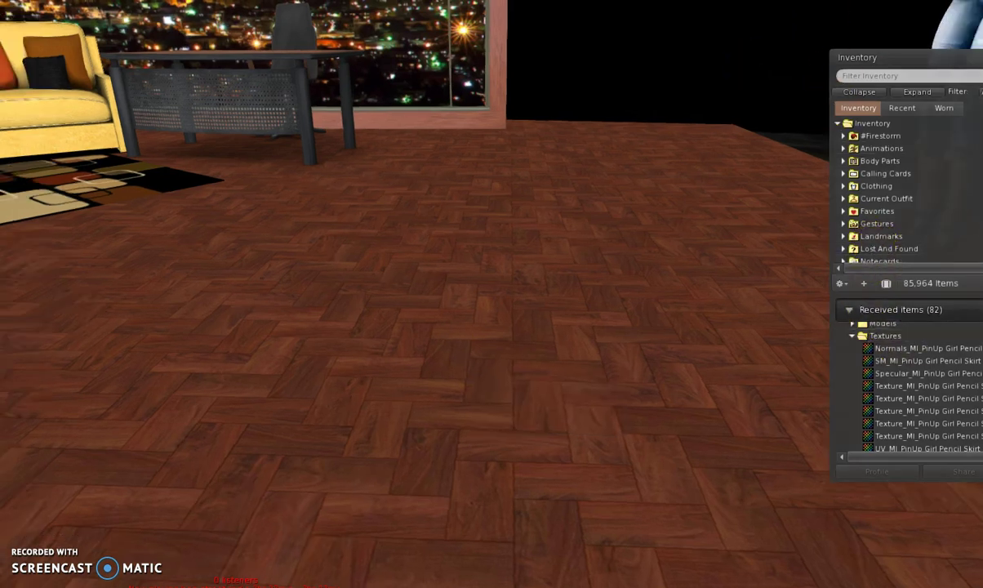
Move the Inventory window fully into view and collapse the Textures folder in the received PinUp Girl Pencil Skirt Dress package.
{"action": "scroll", "coordinate": [908, 385], "scroll_direction": "up", "scroll_amount": 1}
{"action": "left_click_drag", "start_coordinate": [888, 52], "coordinate": [768, 12]}
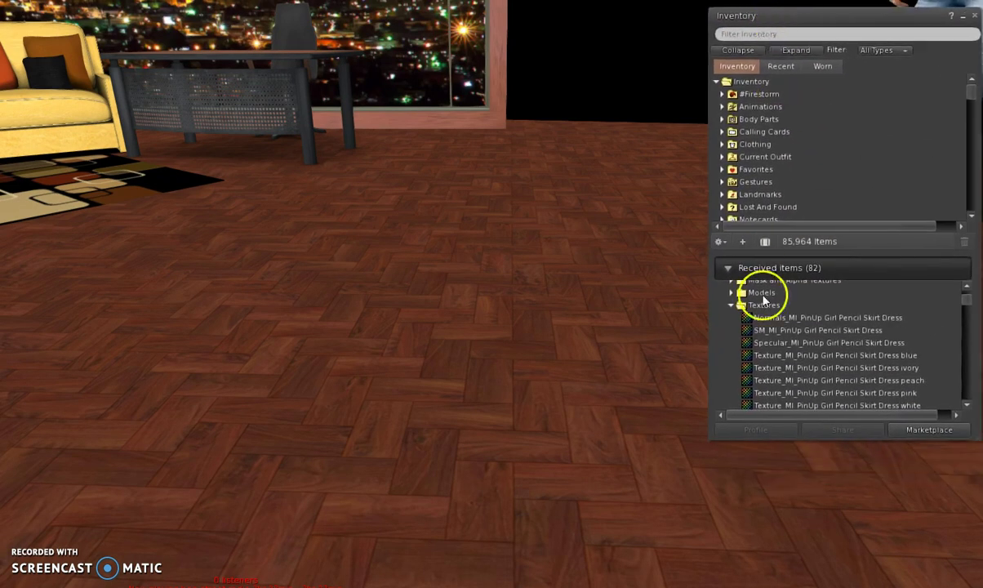
{"action": "left_click", "coordinate": [969, 289]}
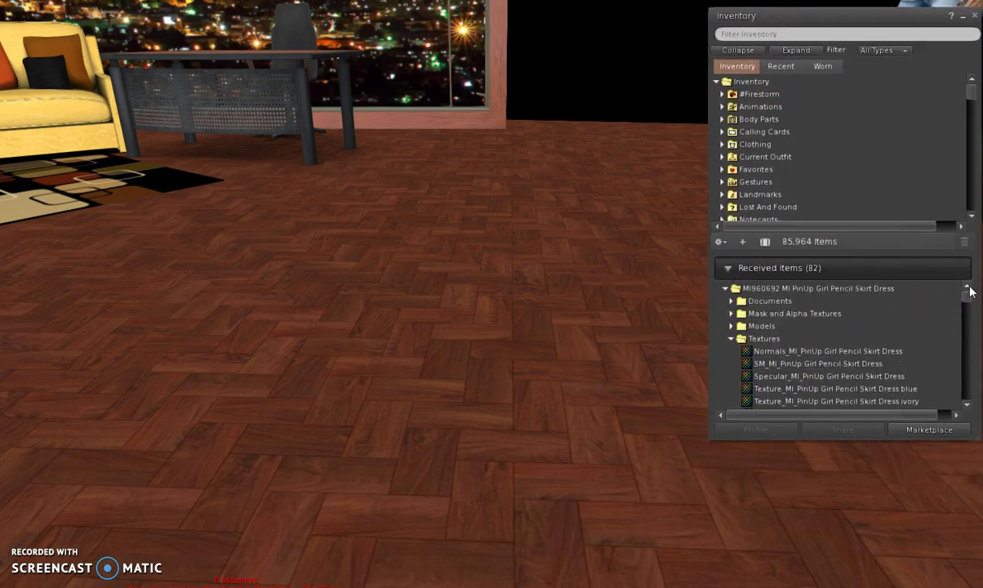
{"action": "left_click", "coordinate": [731, 338]}
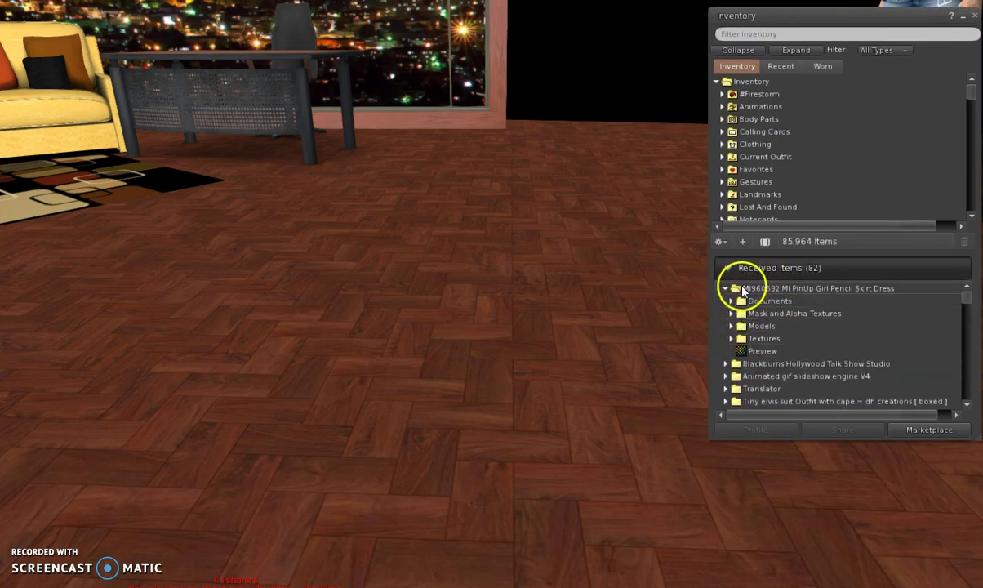
Expand the dress package's Models folder and place the size S dress on the open floor.
{"action": "left_click", "coordinate": [743, 353]}
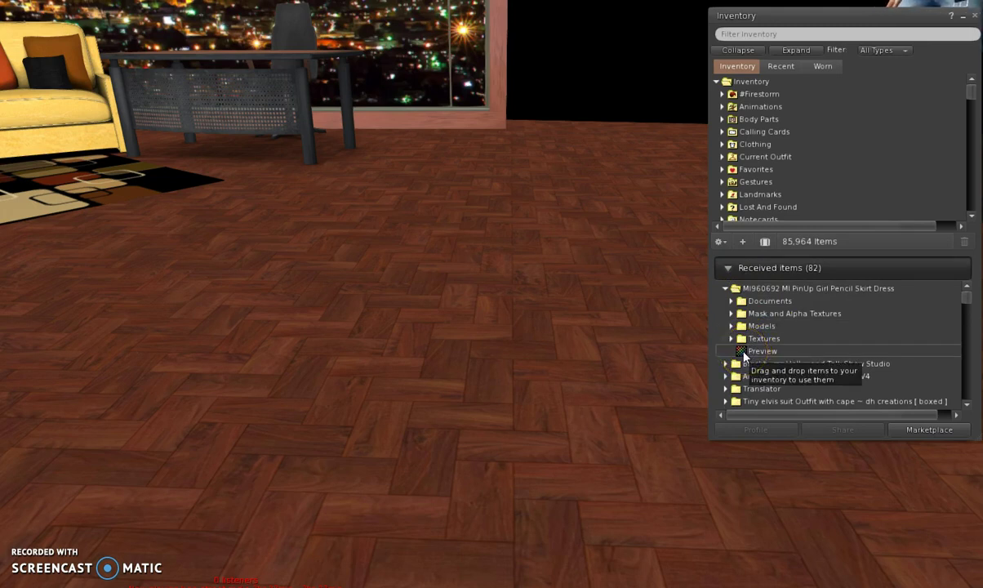
{"action": "left_click_drag", "start_coordinate": [743, 355], "coordinate": [740, 327]}
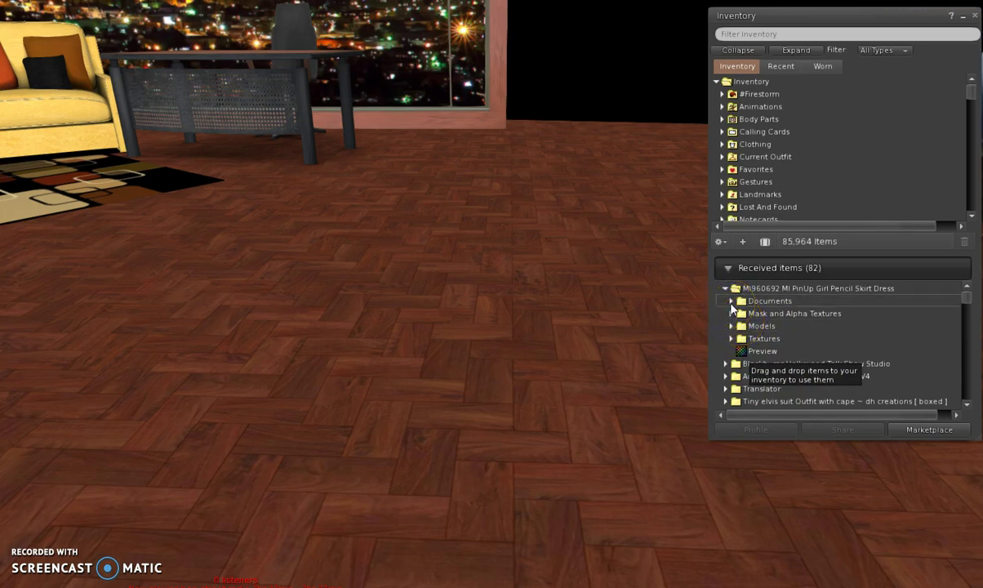
{"action": "left_click_drag", "start_coordinate": [732, 308], "coordinate": [731, 338]}
{"action": "left_click", "coordinate": [731, 326]}
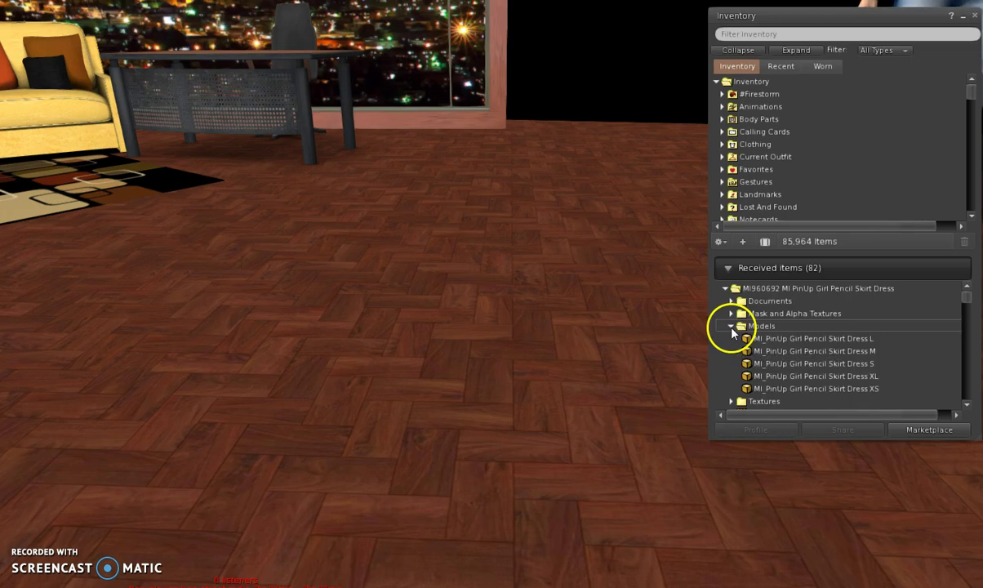
{"action": "left_click", "coordinate": [744, 365]}
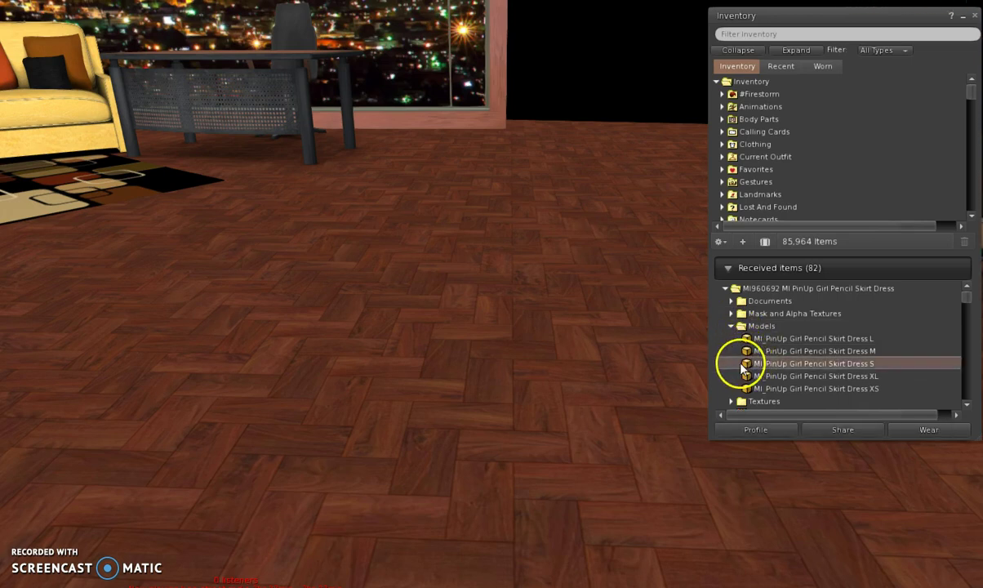
{"action": "left_click_drag", "start_coordinate": [746, 365], "coordinate": [459, 335]}
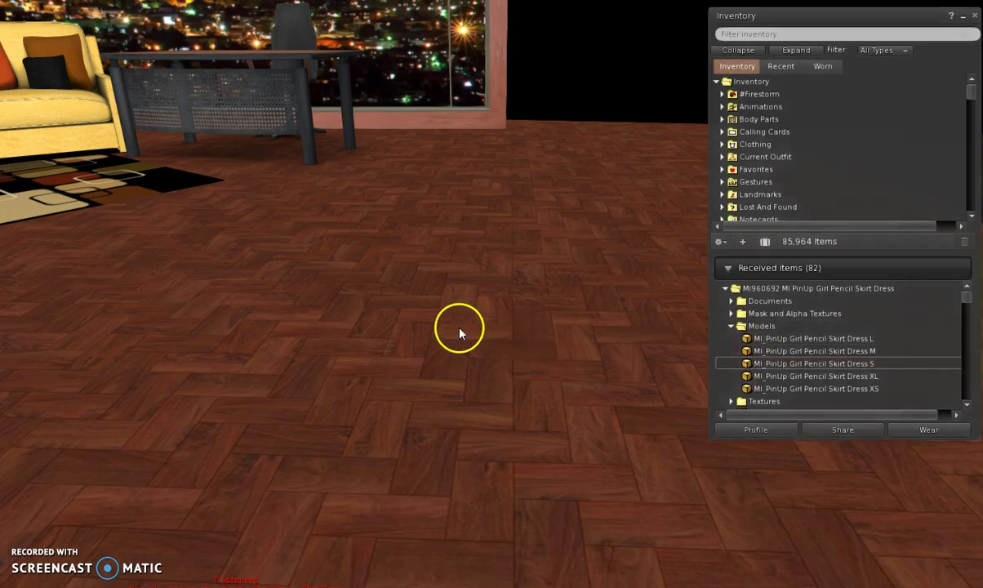
Open the placed dress for editing and rotate it upright to about X 92 degrees.
{"action": "right_click", "coordinate": [473, 205]}
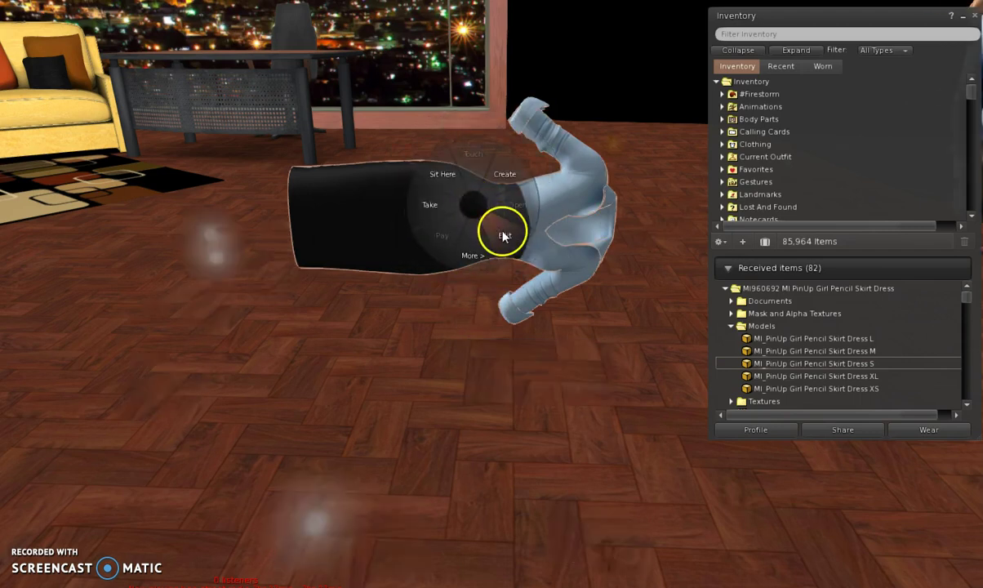
{"action": "left_click", "coordinate": [504, 236]}
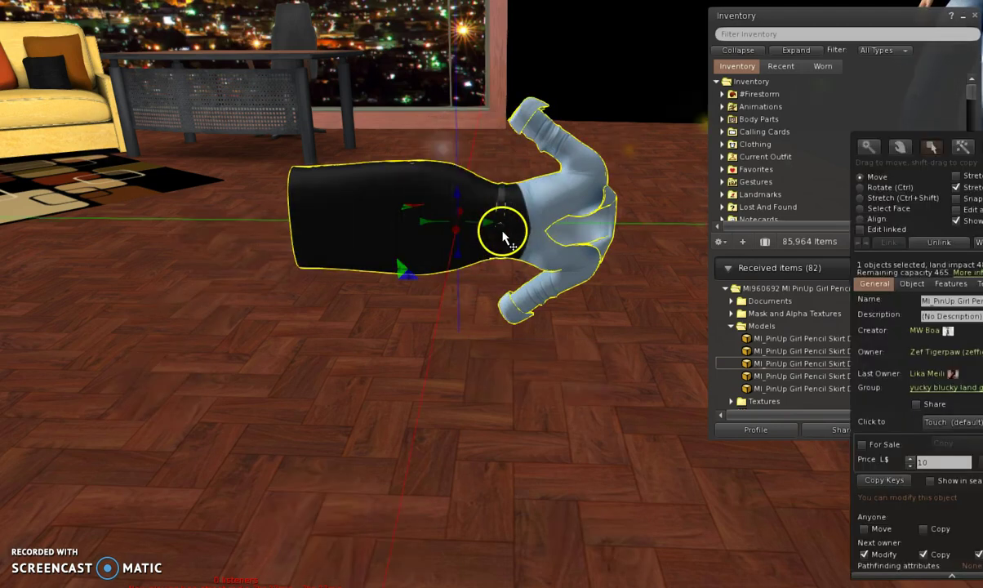
{"action": "left_click", "coordinate": [862, 187]}
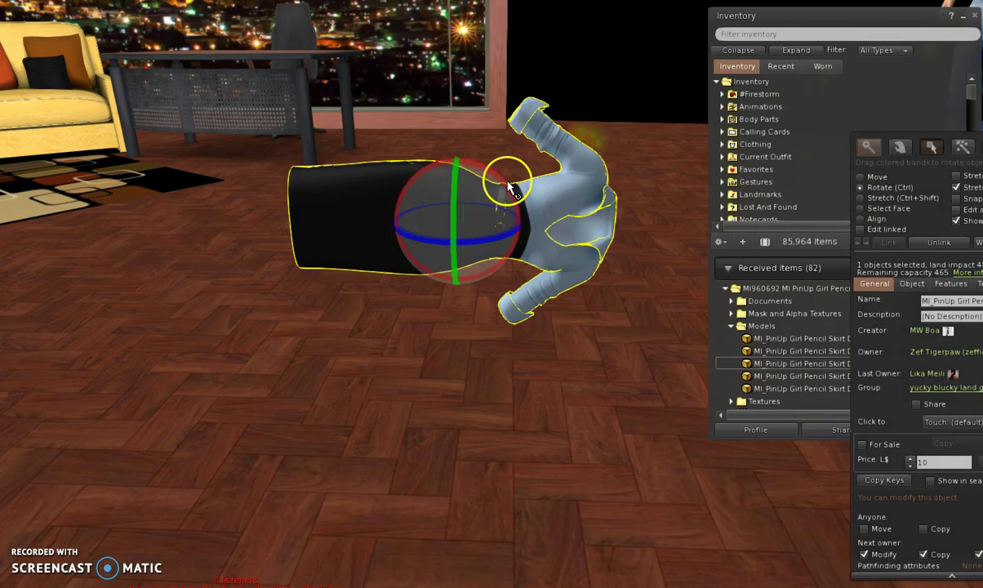
{"action": "left_click_drag", "start_coordinate": [507, 183], "coordinate": [373, 137]}
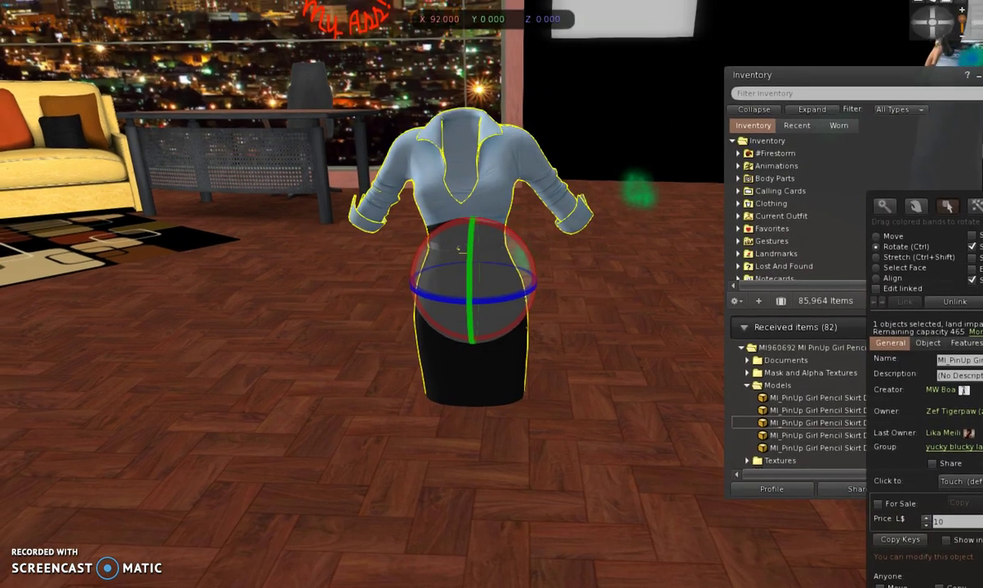
Raise the upright dress to a height of about Z 3665.963 and finish editing it.
{"action": "left_click", "coordinate": [876, 236]}
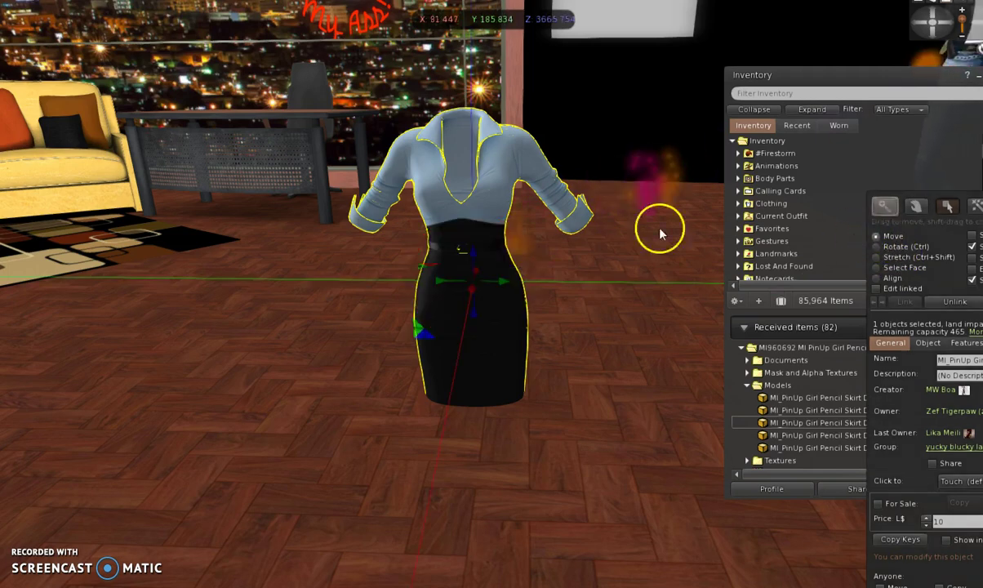
{"action": "left_click_drag", "start_coordinate": [476, 256], "coordinate": [457, 187]}
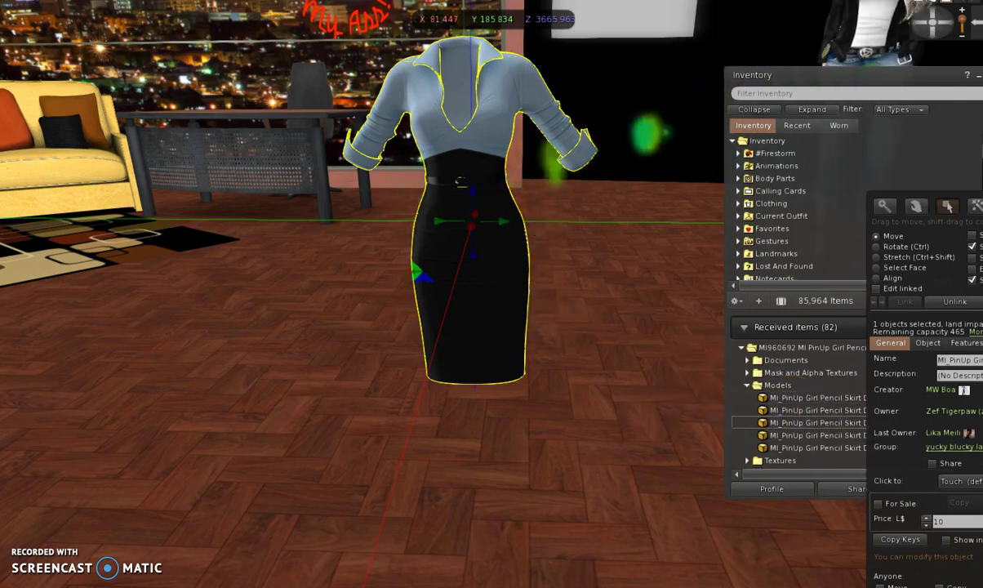
{"action": "left_click_drag", "start_coordinate": [922, 197], "coordinate": [974, 185]}
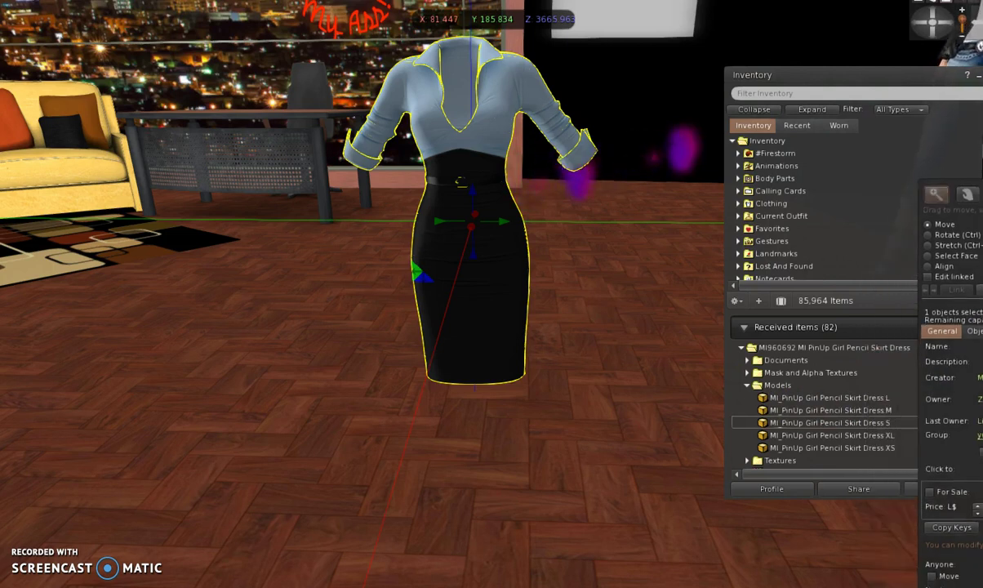
{"action": "key", "text": "ctrl+w"}
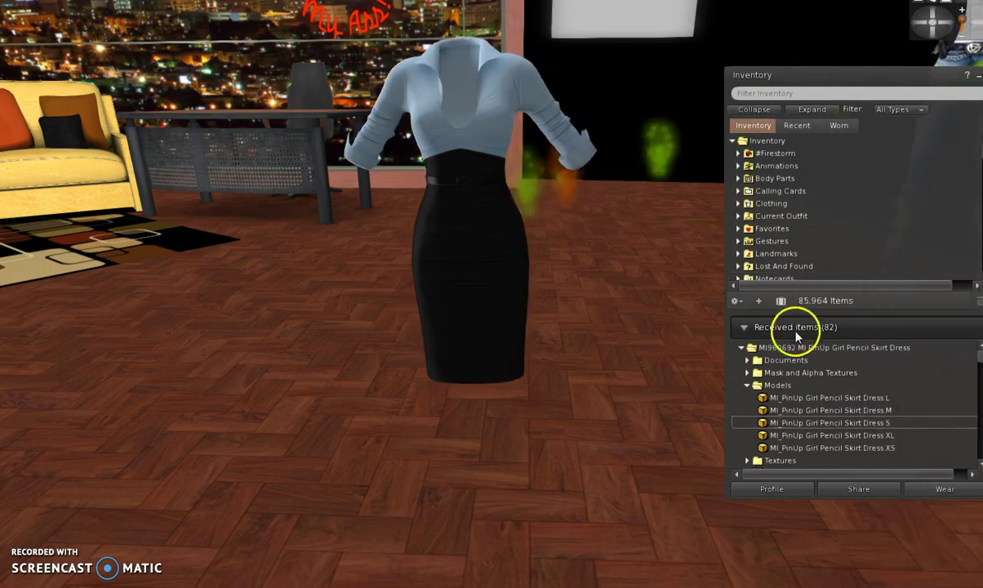
Collapse the Models folder and expand the Textures folder to list all textures supplied with the dress.
{"action": "left_click", "coordinate": [746, 387]}
{"action": "left_click", "coordinate": [741, 400]}
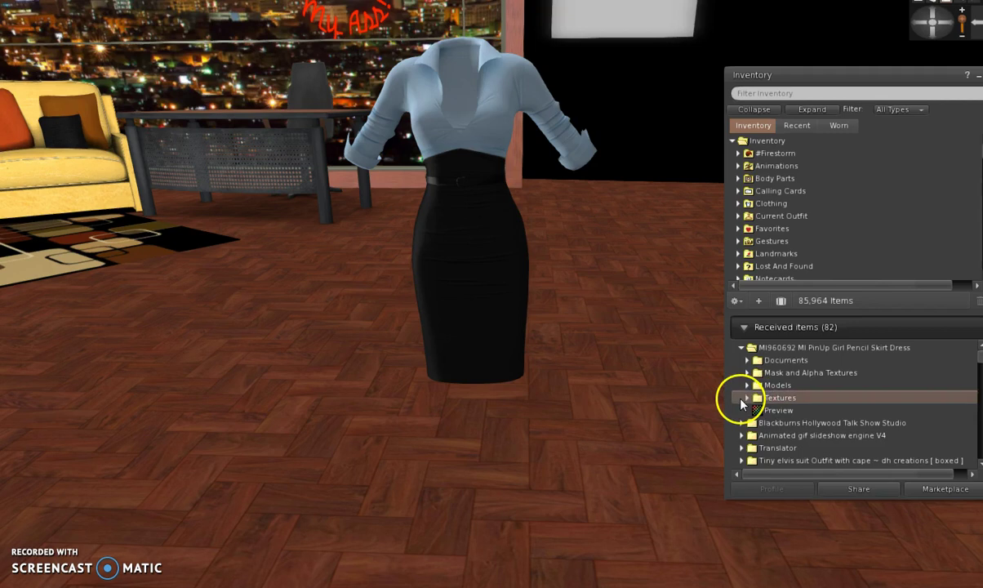
{"action": "left_click", "coordinate": [746, 397]}
{"action": "scroll", "coordinate": [841, 383], "scroll_direction": "down", "scroll_amount": 2}
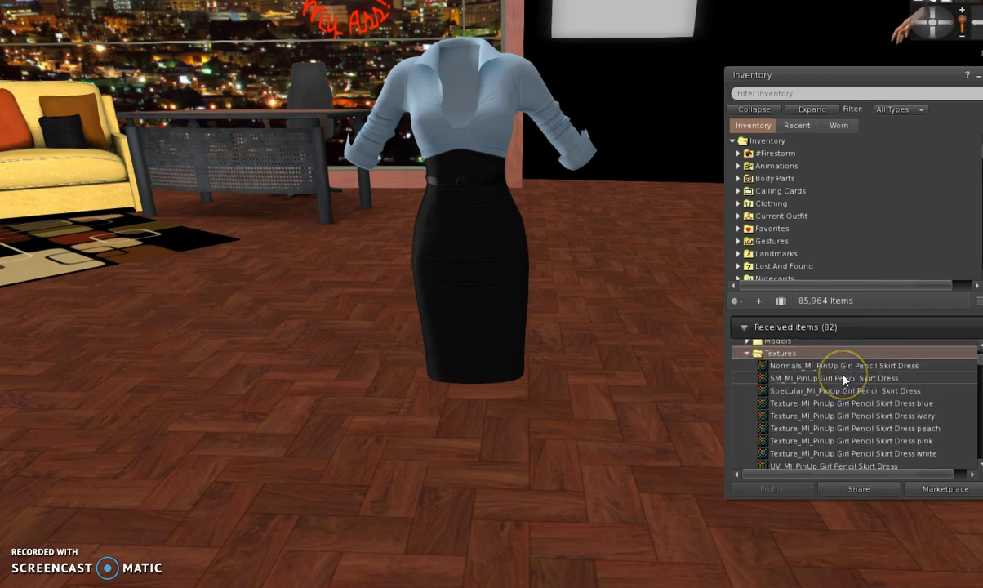
{"action": "scroll", "coordinate": [844, 380], "scroll_direction": "down", "scroll_amount": 1}
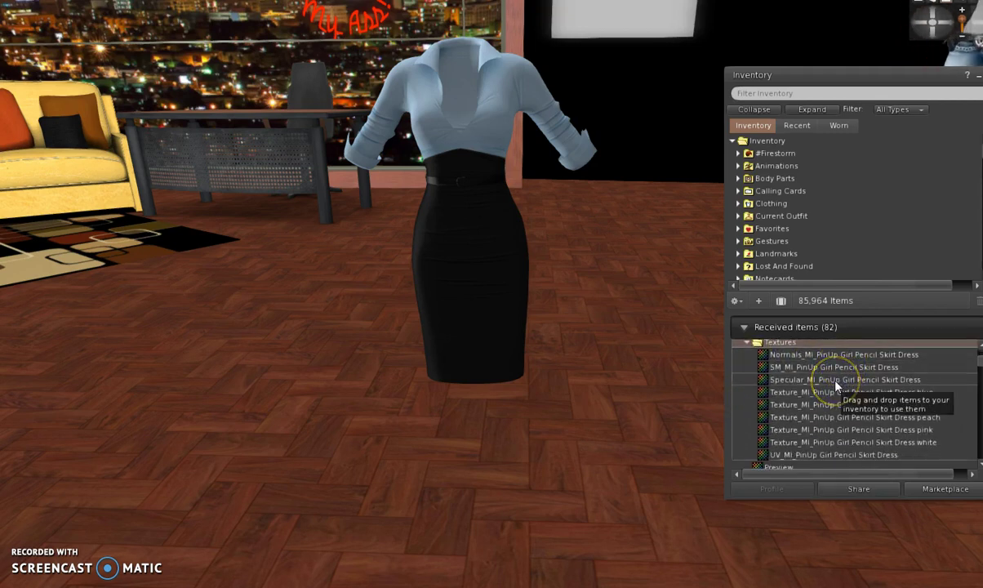
Open the pink PinUp Girl Pencil Skirt Dress texture and reposition its preview window.
{"action": "left_click", "coordinate": [836, 432]}
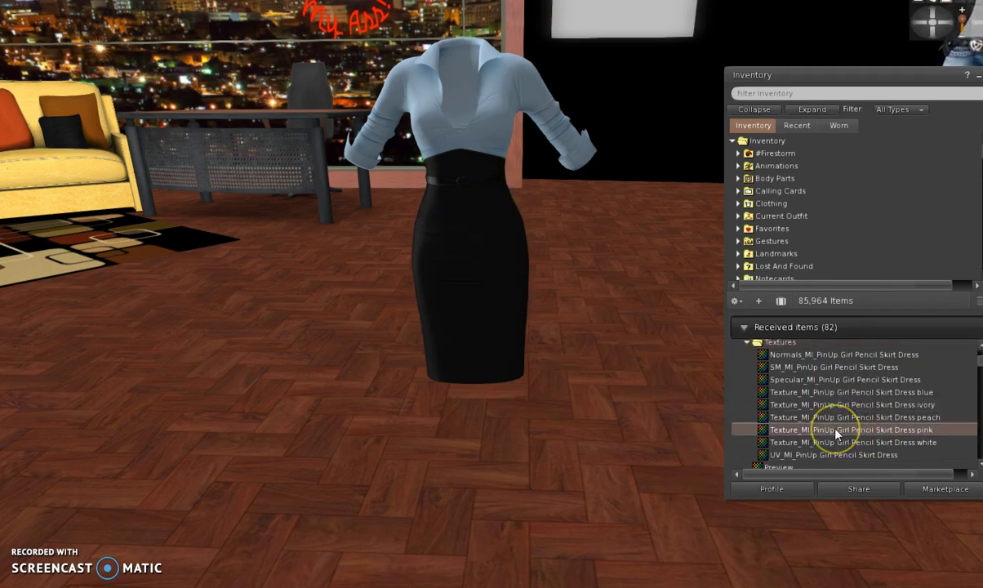
{"action": "double_click", "coordinate": [836, 434]}
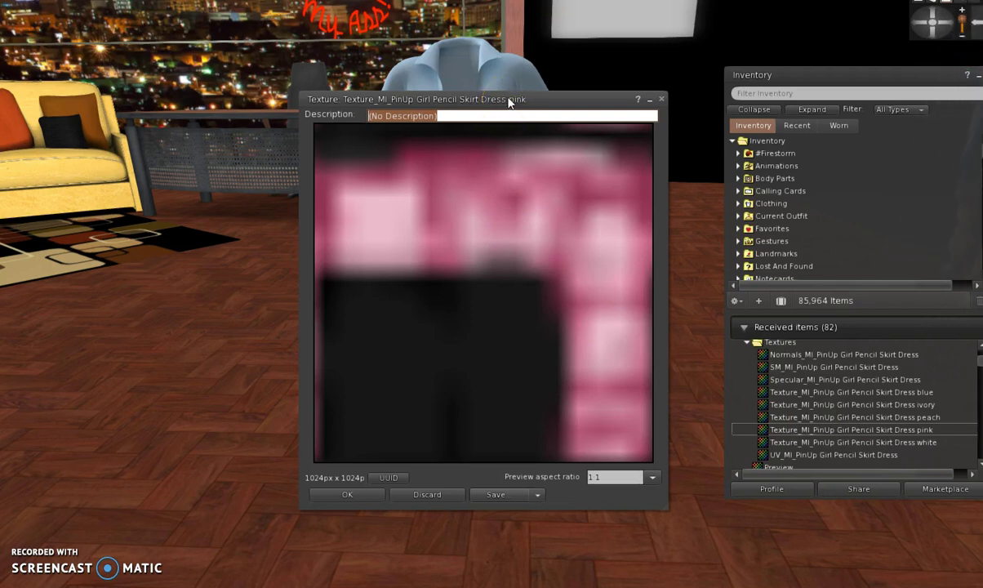
{"action": "left_click_drag", "start_coordinate": [507, 103], "coordinate": [438, 96]}
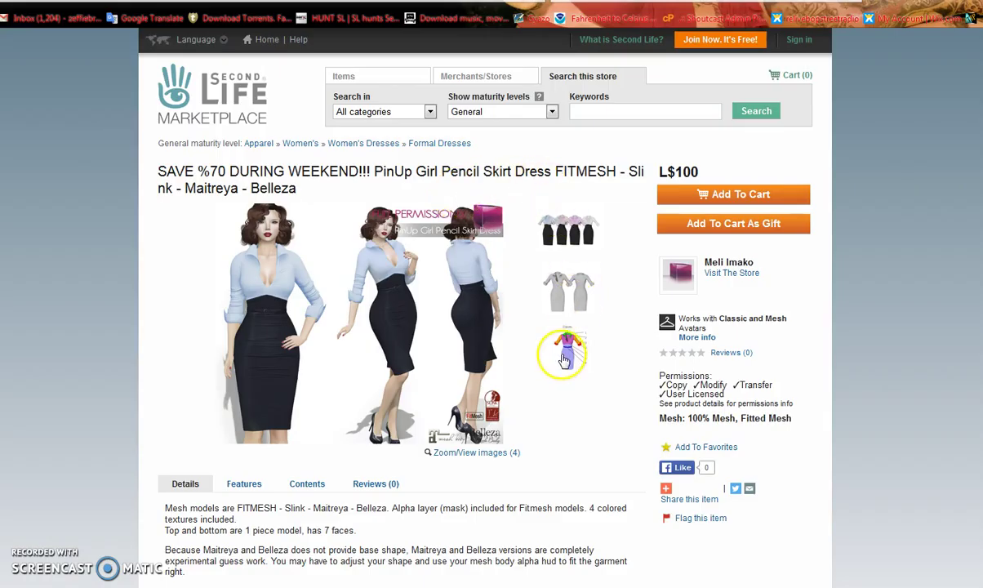
Switch to the dress's Second Life Marketplace page to view its colored template image, and return to the pink texture preview.
{"action": "left_click", "coordinate": [564, 347]}
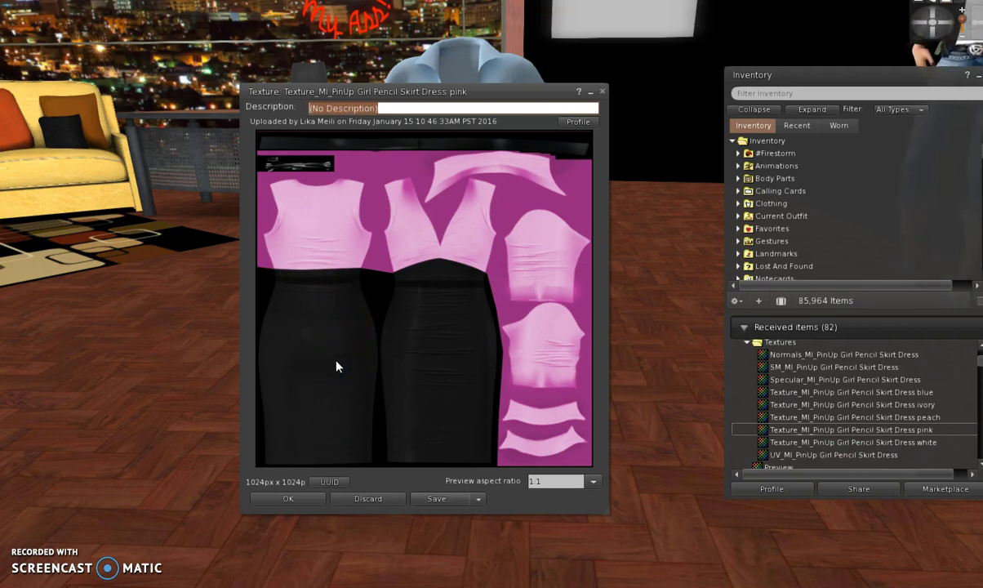
{"action": "left_click", "coordinate": [285, 439]}
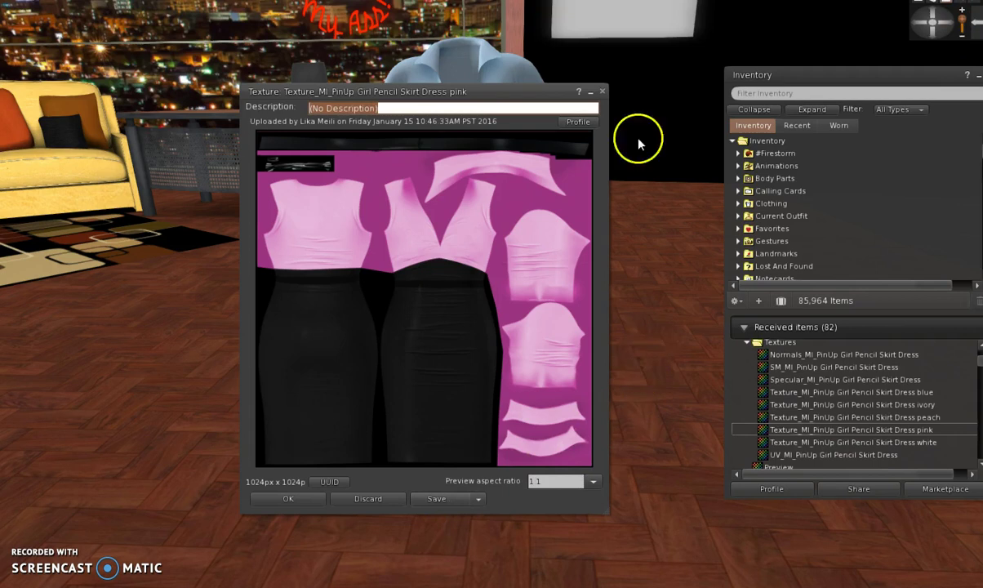
Save the pink dress texture to the "chaps my ass" folder on the computer.
{"action": "left_click_drag", "start_coordinate": [548, 95], "coordinate": [525, 96]}
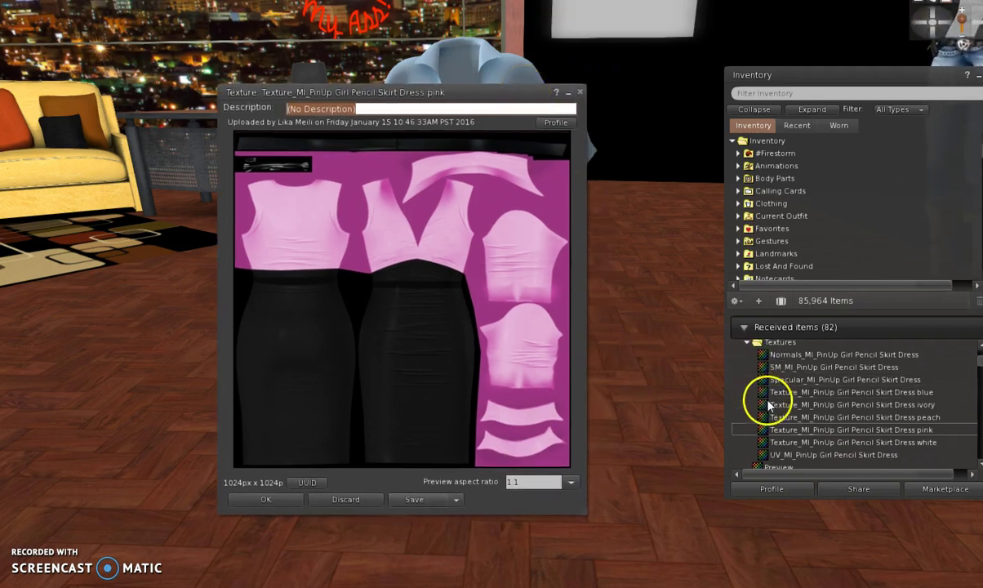
{"action": "left_click", "coordinate": [411, 501]}
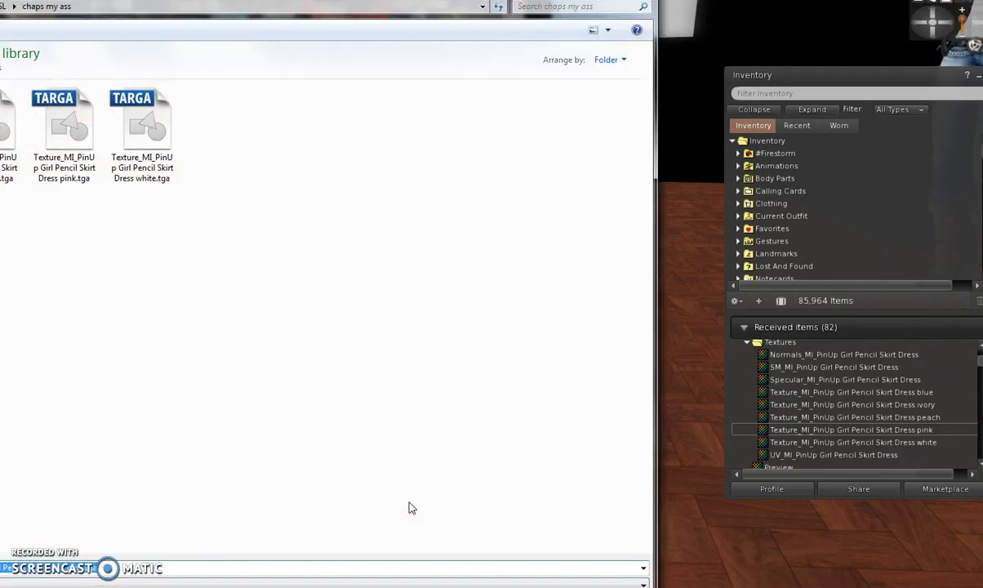
{"action": "key", "text": "Return"}
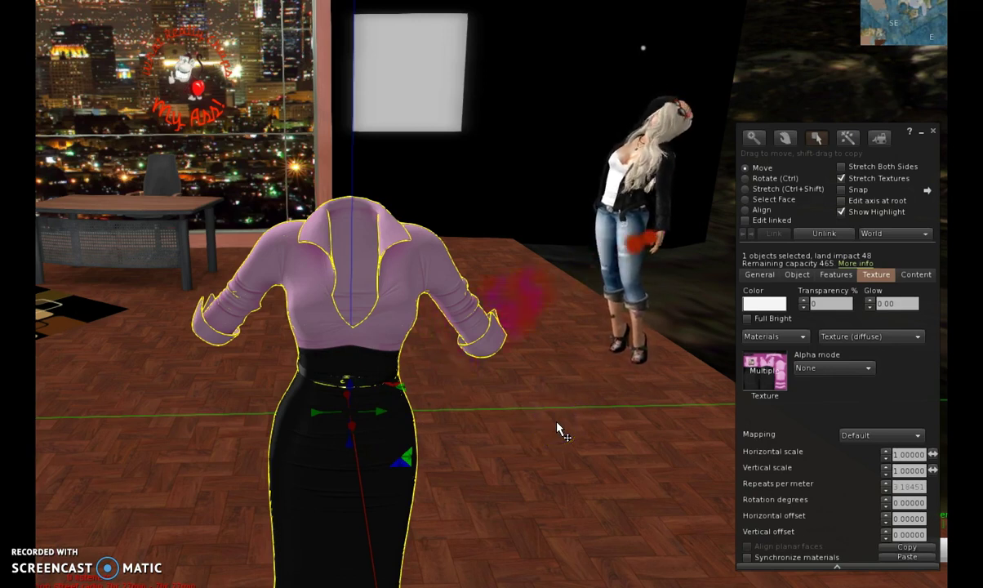
Switch the dress's editing mode to Select Face.
{"action": "left_click", "coordinate": [773, 374]}
{"action": "left_click", "coordinate": [774, 232]}
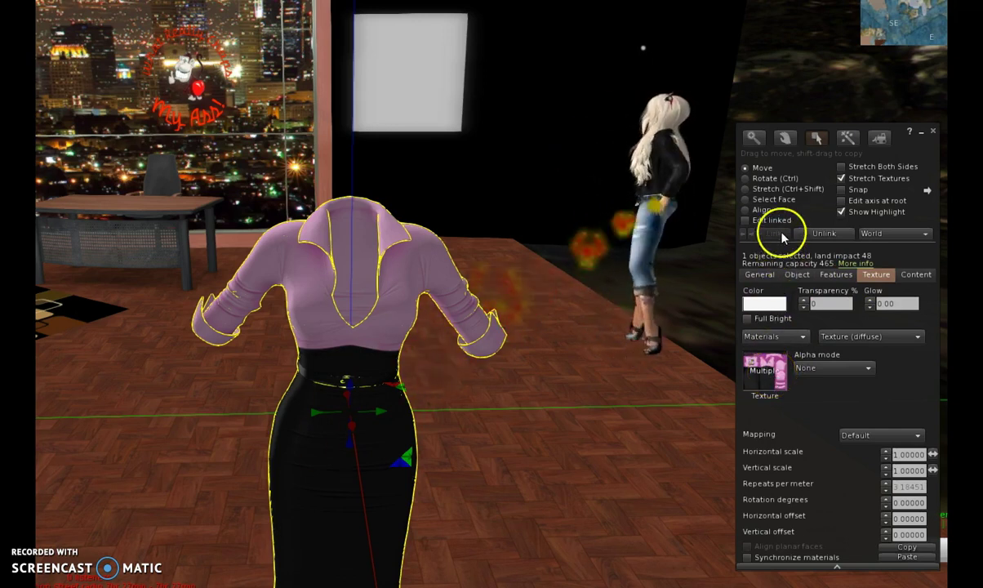
{"action": "left_click", "coordinate": [746, 199]}
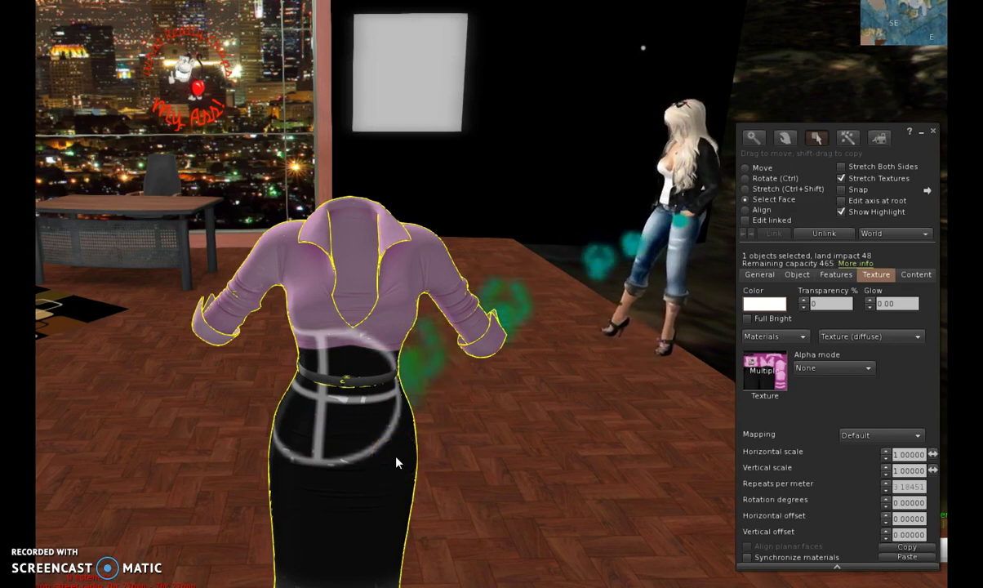
Add PinUpPinkPoodle.png as a local texture and apply it as the diffuse texture on all faces of the dress.
{"action": "left_click", "coordinate": [772, 377]}
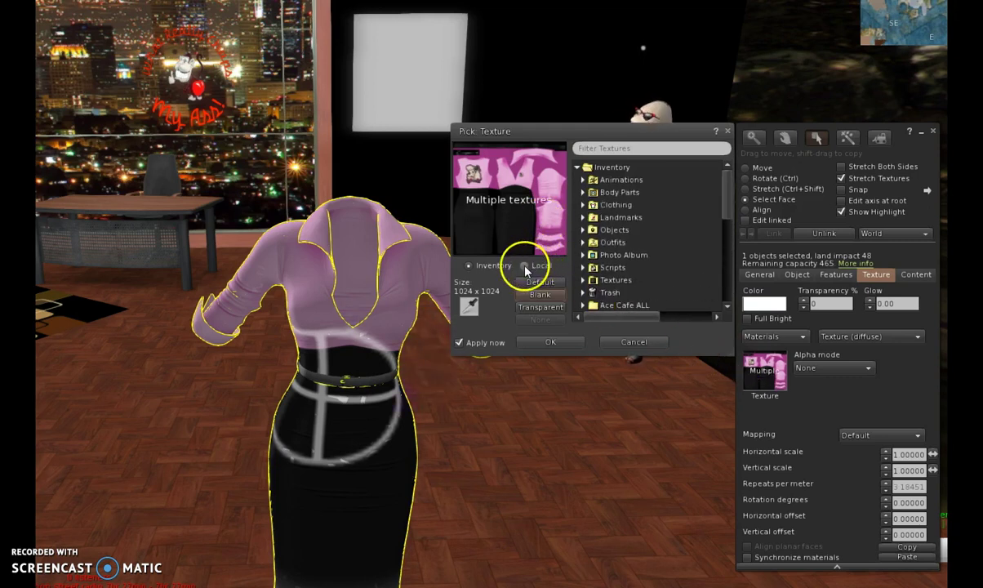
{"action": "left_click", "coordinate": [527, 271]}
{"action": "left_click", "coordinate": [587, 167]}
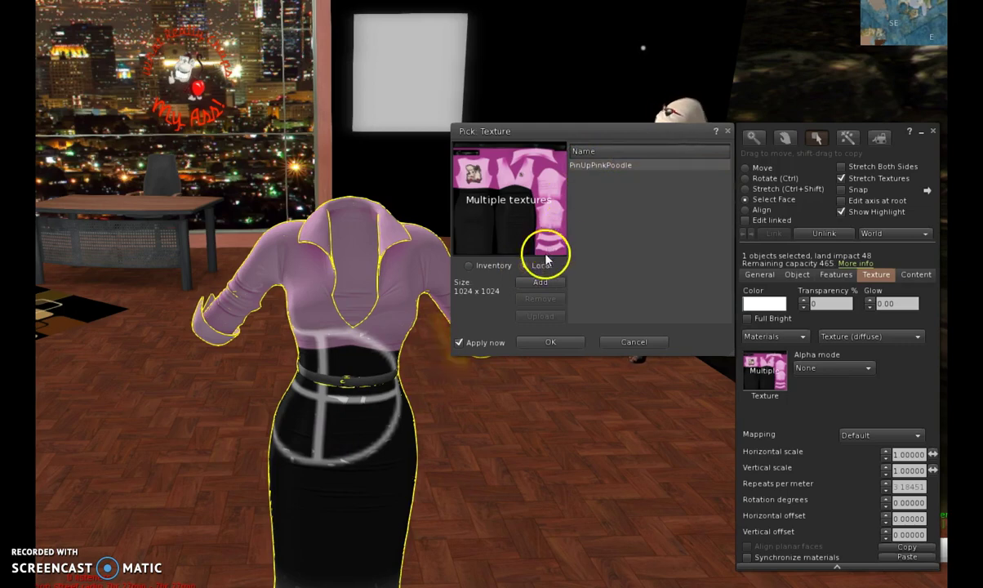
{"action": "left_click", "coordinate": [540, 283]}
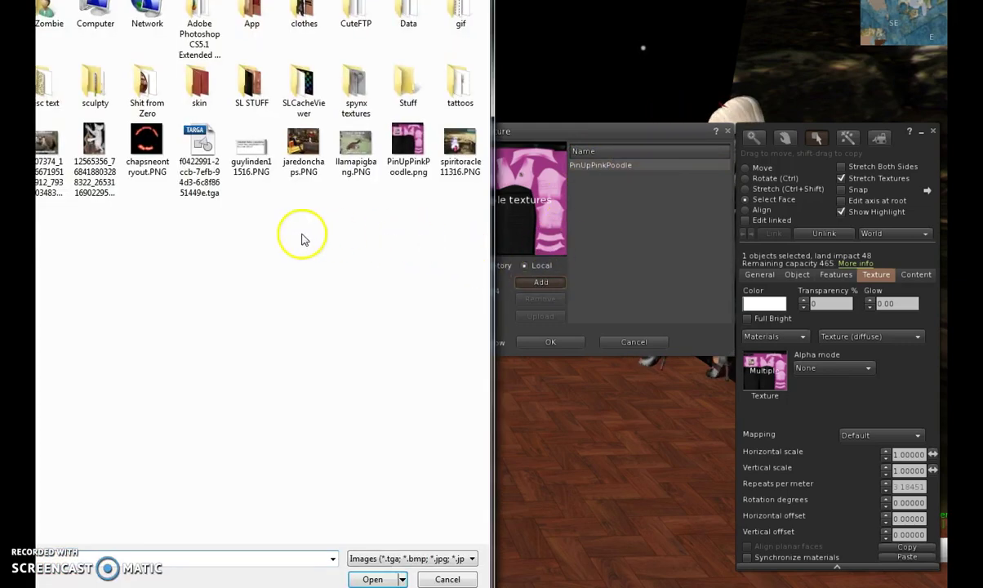
{"action": "left_click", "coordinate": [405, 147]}
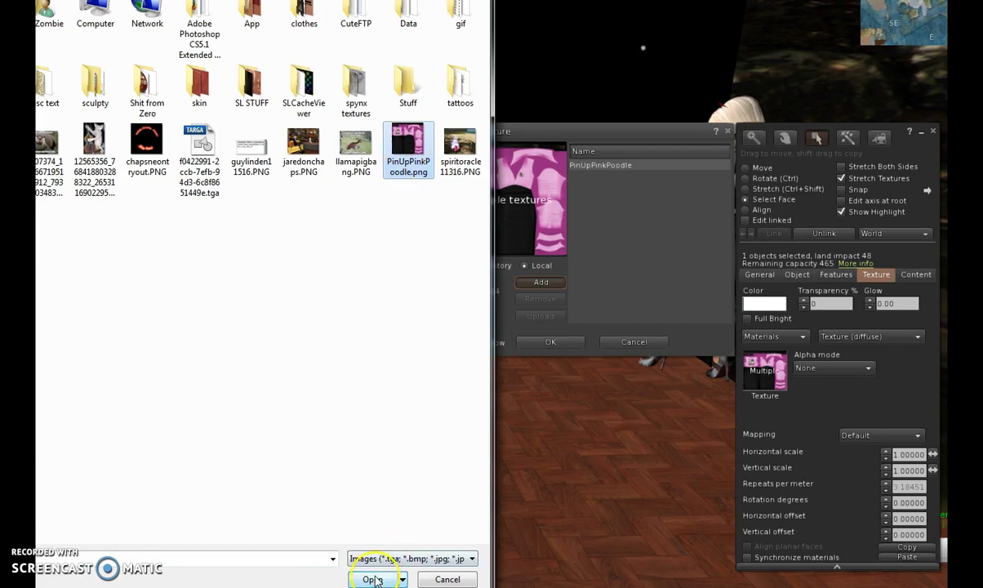
{"action": "left_click", "coordinate": [372, 579]}
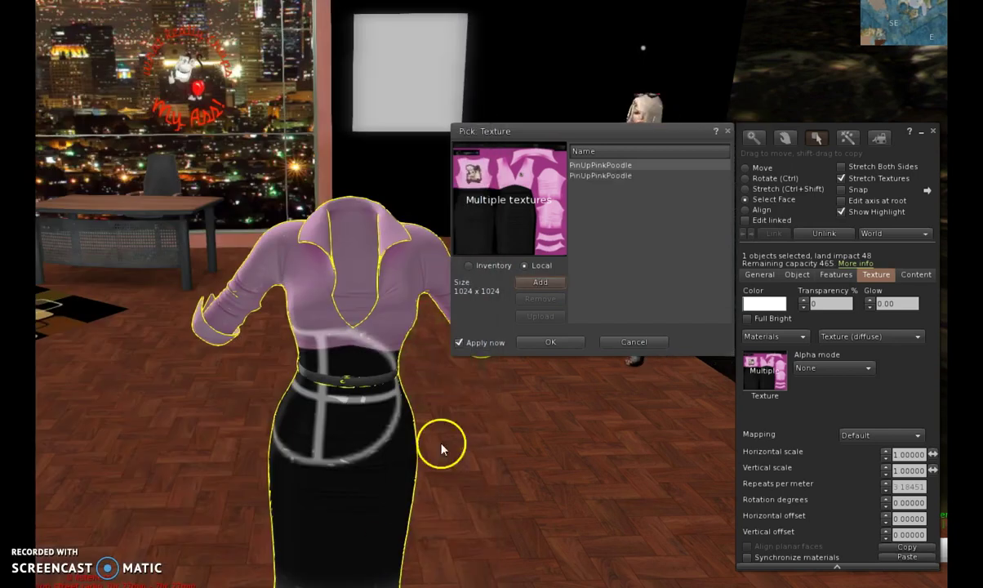
{"action": "left_click", "coordinate": [586, 178]}
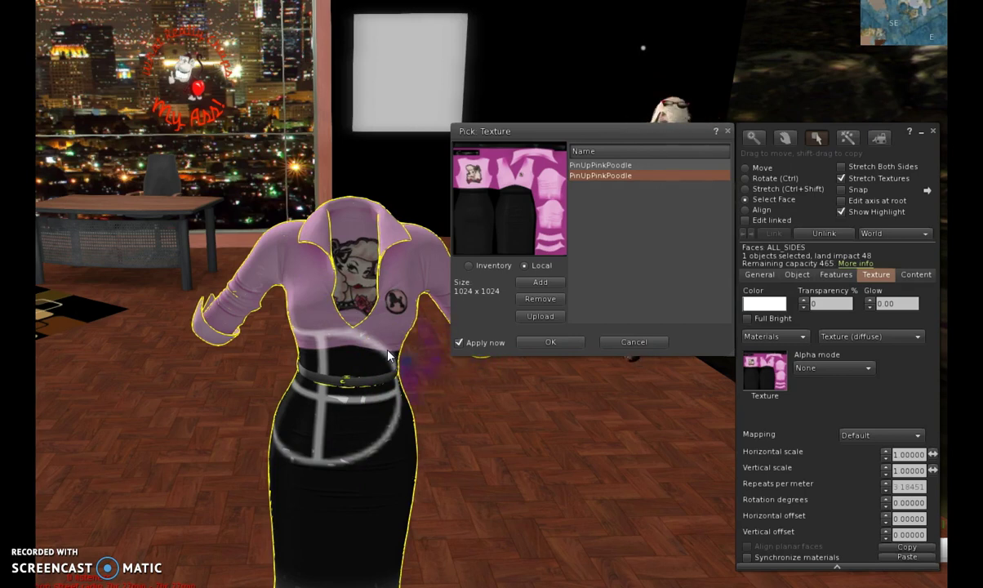
Inspect the poodle texture on the front and back of the dress, and close the texture picker and the edit window.
{"action": "left_click", "coordinate": [553, 347]}
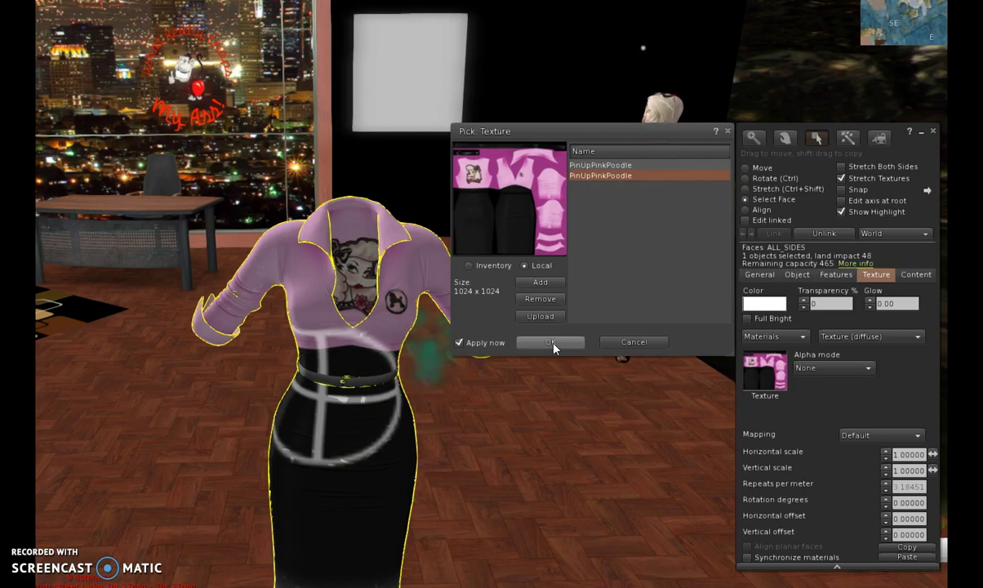
{"action": "left_click", "coordinate": [674, 130]}
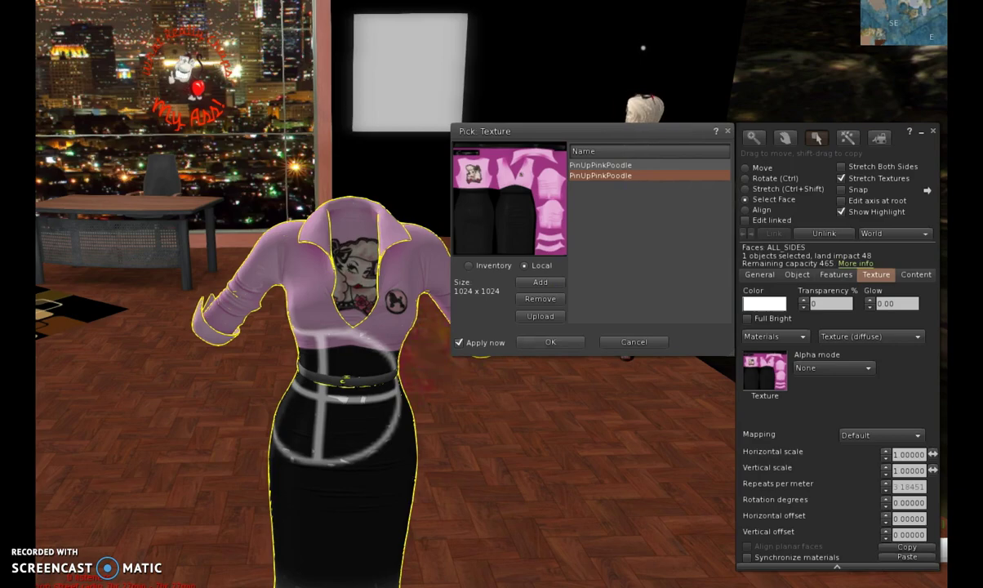
{"action": "left_click_drag", "start_coordinate": [372, 376], "coordinate": [654, 376], "text": "alt"}
{"action": "key", "text": "alt+Left"}
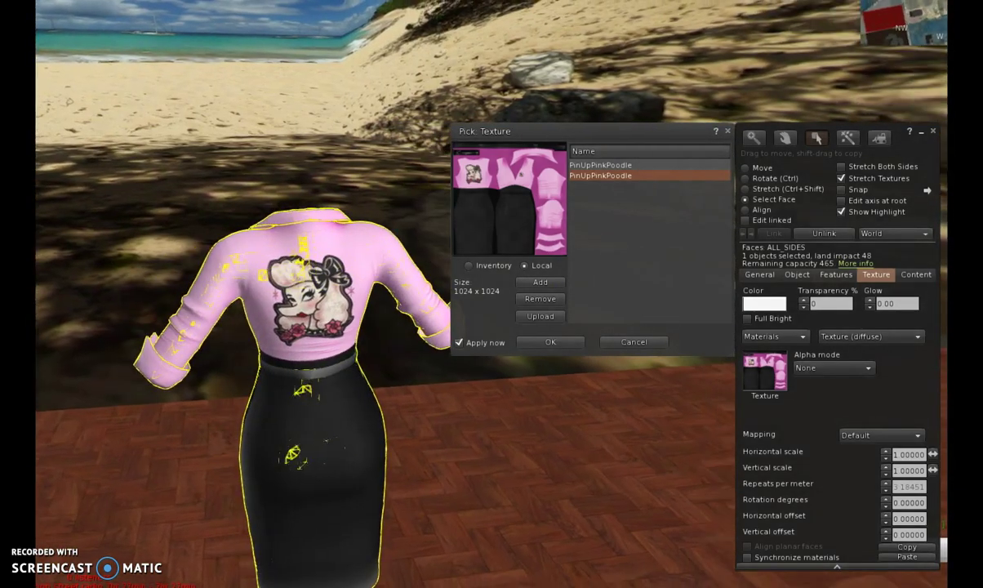
{"action": "key", "text": "alt+Left"}
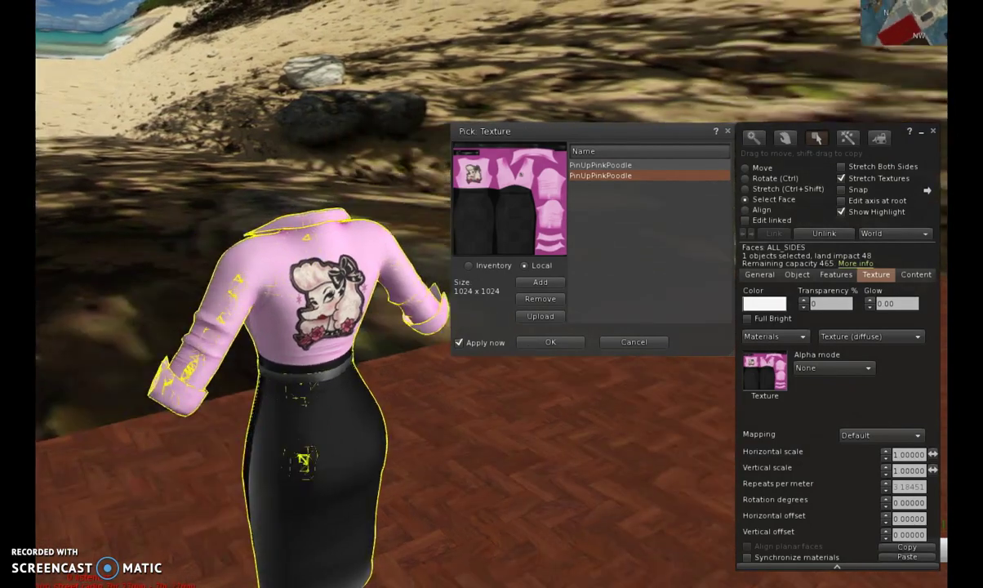
{"action": "key", "text": "alt+Left"}
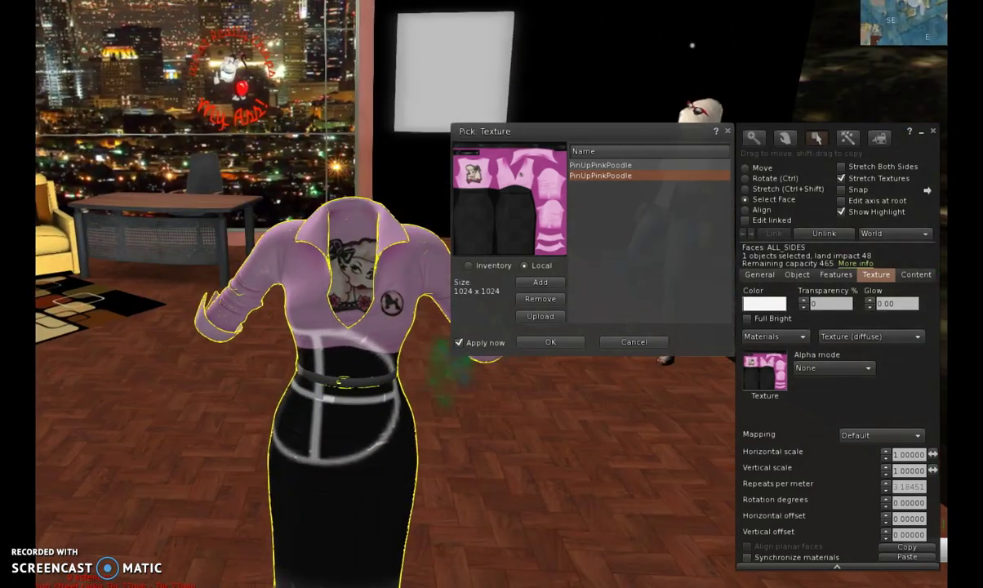
{"action": "left_click", "coordinate": [729, 135]}
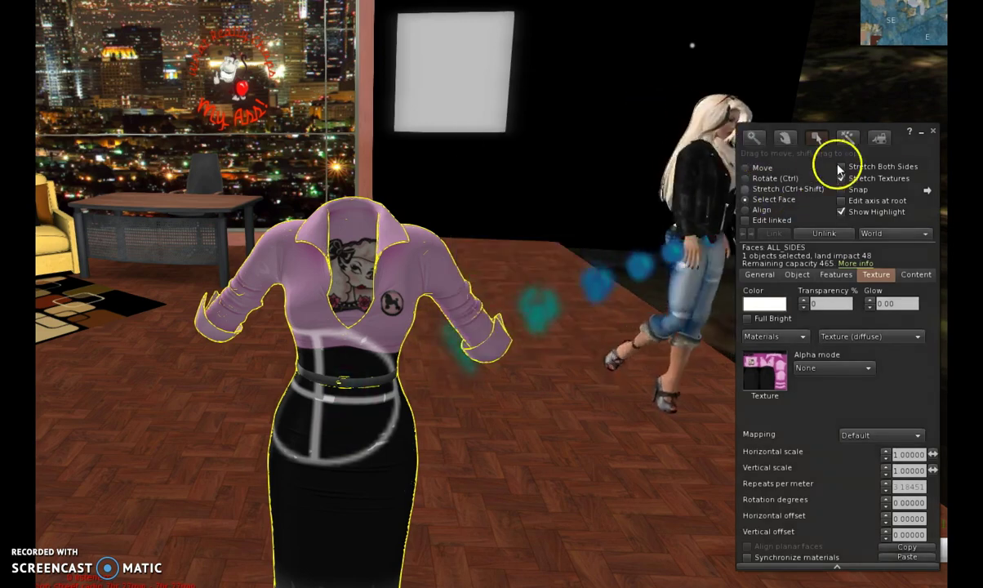
{"action": "left_click_drag", "start_coordinate": [904, 154], "coordinate": [897, 133]}
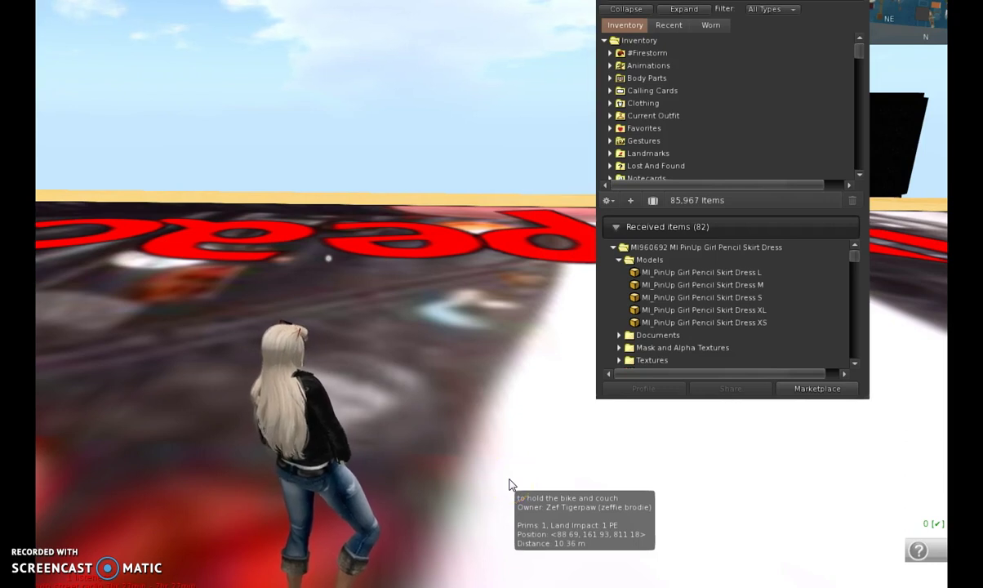
Rez the MI_PinUp Girl Pencil Skirt Dress XS model from the Models folder of the received items onto the ground.
{"action": "left_click", "coordinate": [639, 299]}
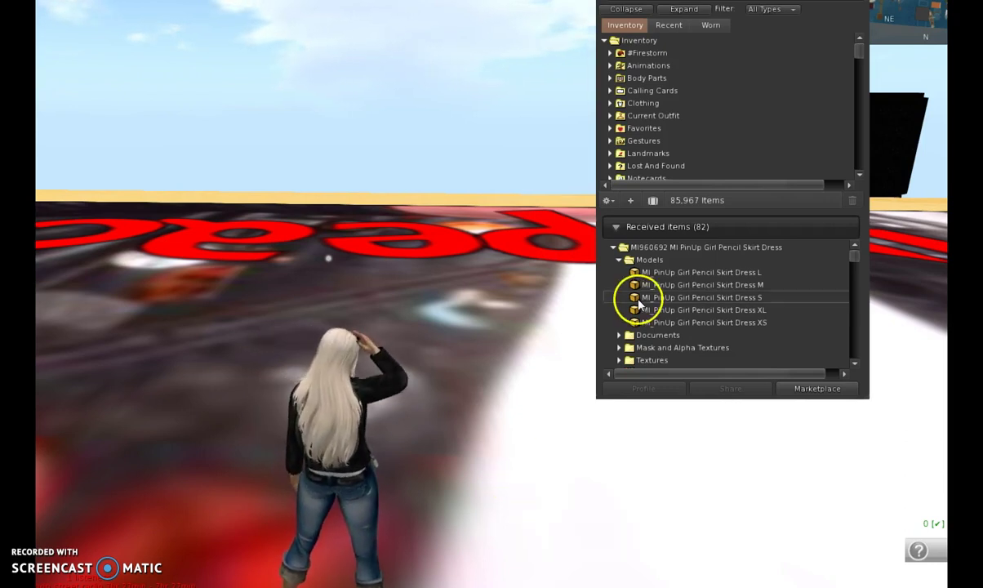
{"action": "left_click", "coordinate": [630, 309]}
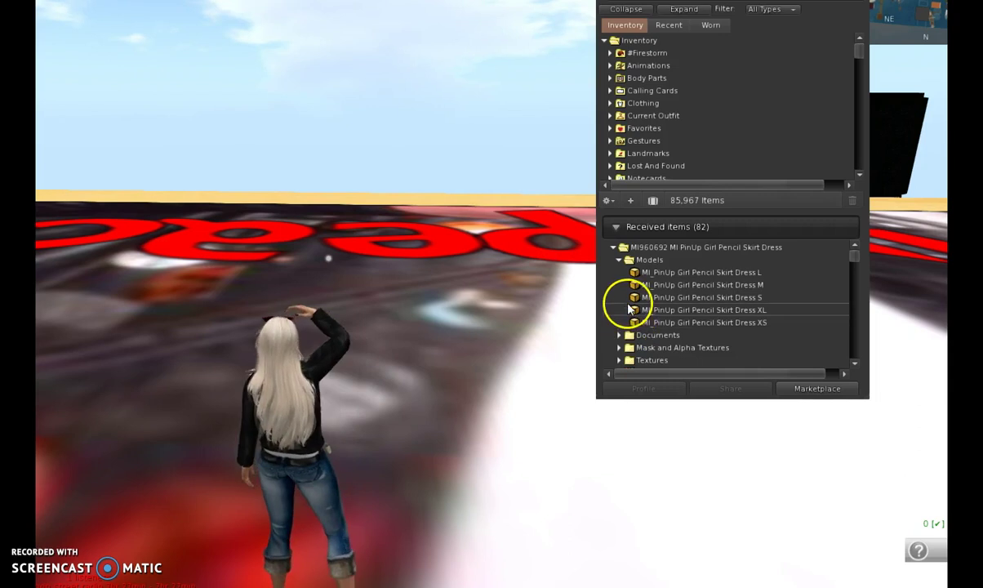
{"action": "left_click", "coordinate": [636, 323]}
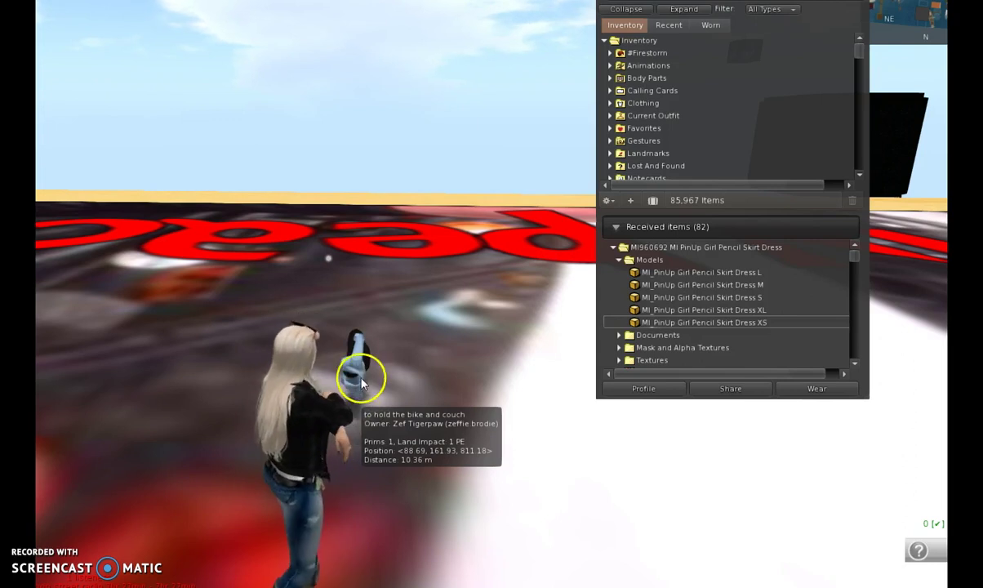
Open the rezzed XS dress for editing and rotate it in Rotate mode.
{"action": "right_click", "coordinate": [362, 384]}
{"action": "left_click", "coordinate": [372, 392]}
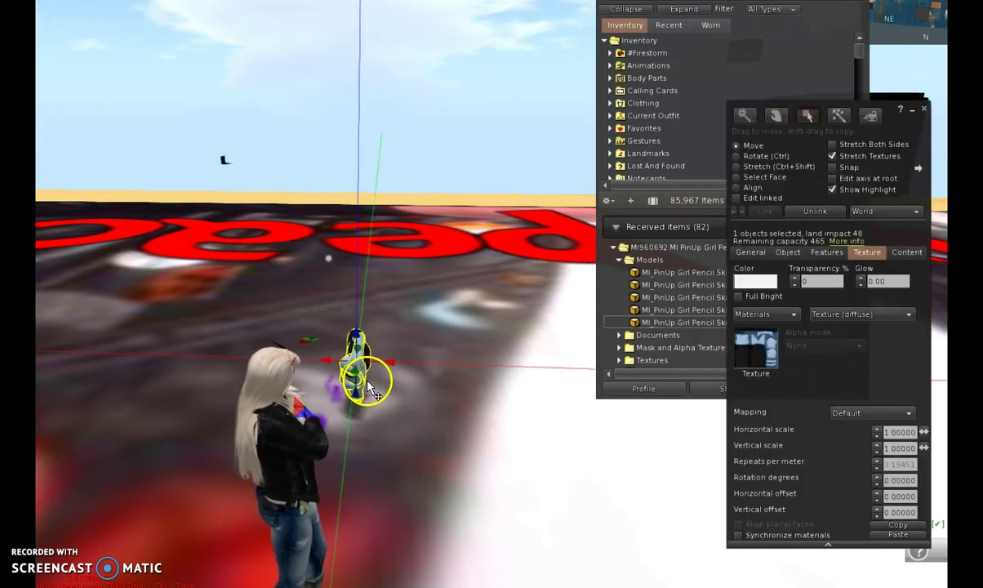
{"action": "left_click", "coordinate": [736, 155]}
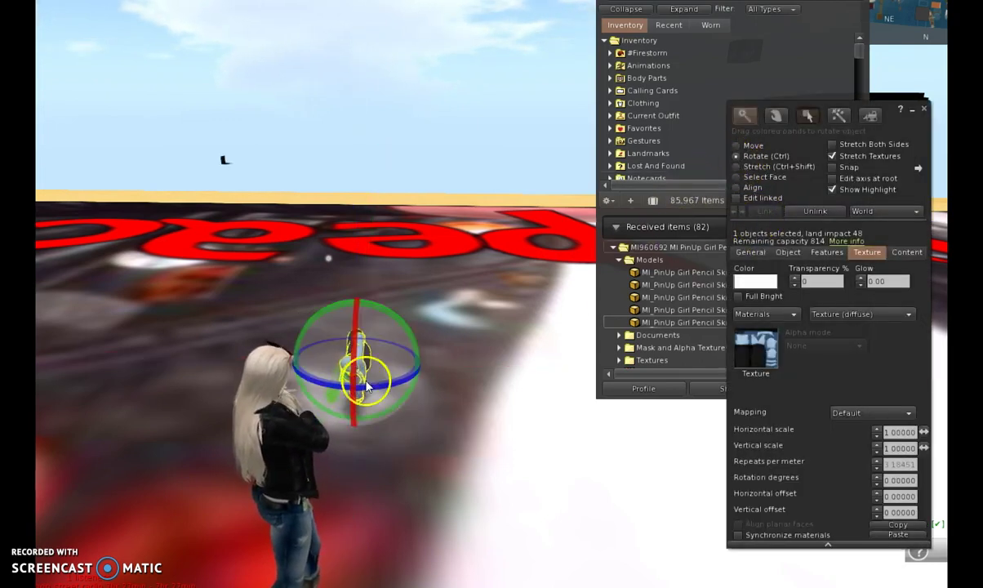
{"action": "left_click_drag", "start_coordinate": [355, 353], "coordinate": [596, 377]}
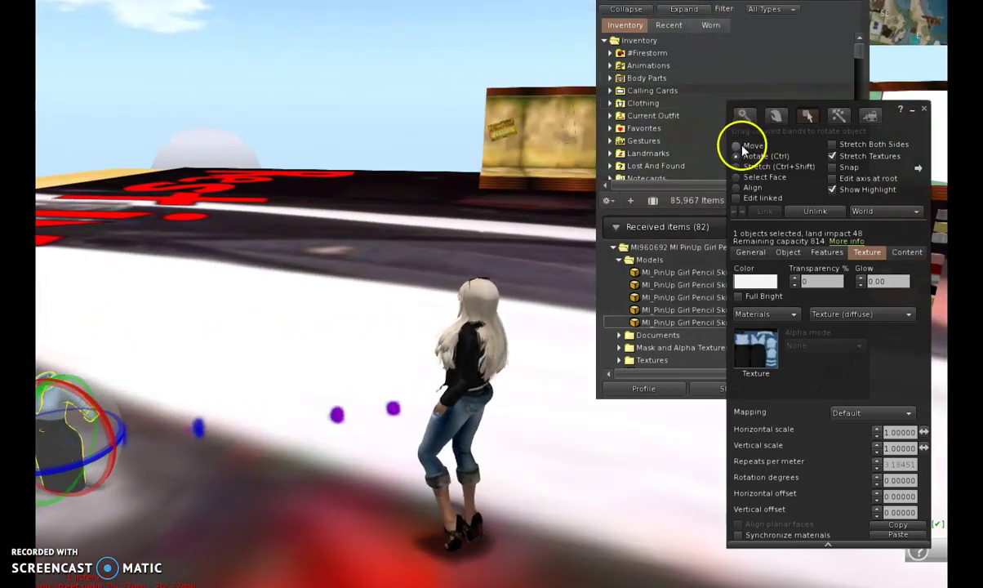
Raise the XS dress above the ground and slide it along the green axis toward the avatar in Move mode.
{"action": "left_click", "coordinate": [737, 146]}
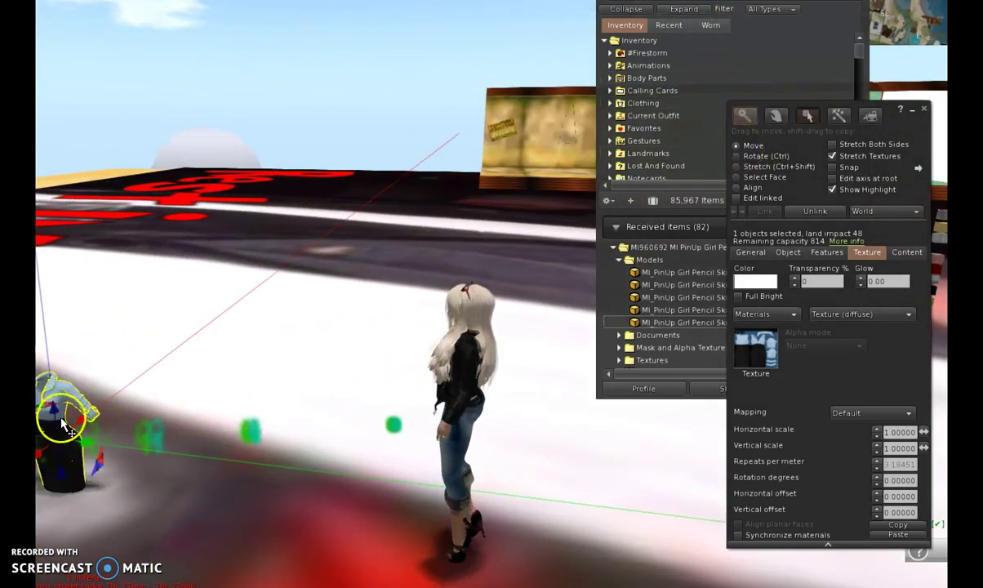
{"action": "left_click_drag", "start_coordinate": [61, 416], "coordinate": [51, 357]}
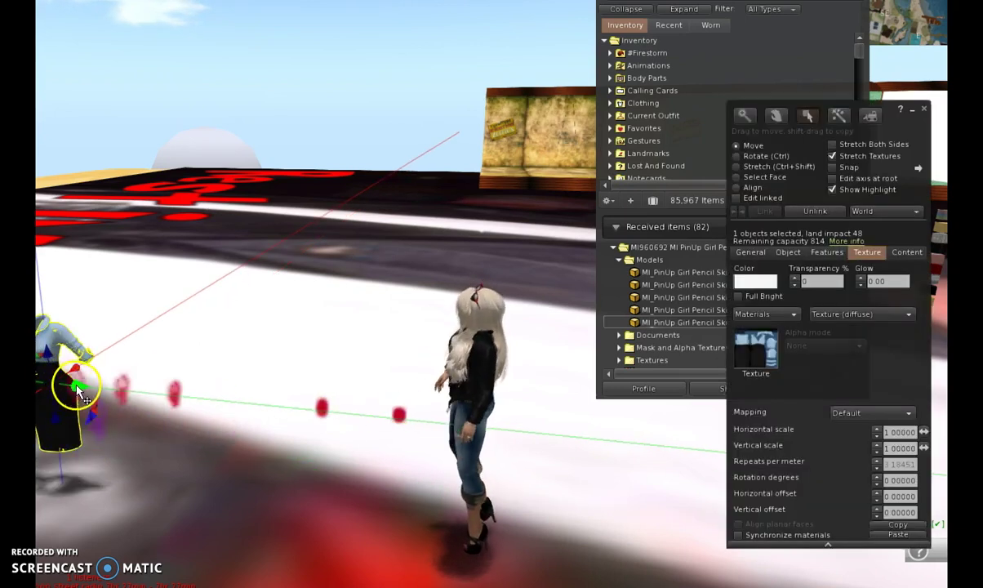
{"action": "left_click_drag", "start_coordinate": [73, 395], "coordinate": [176, 402]}
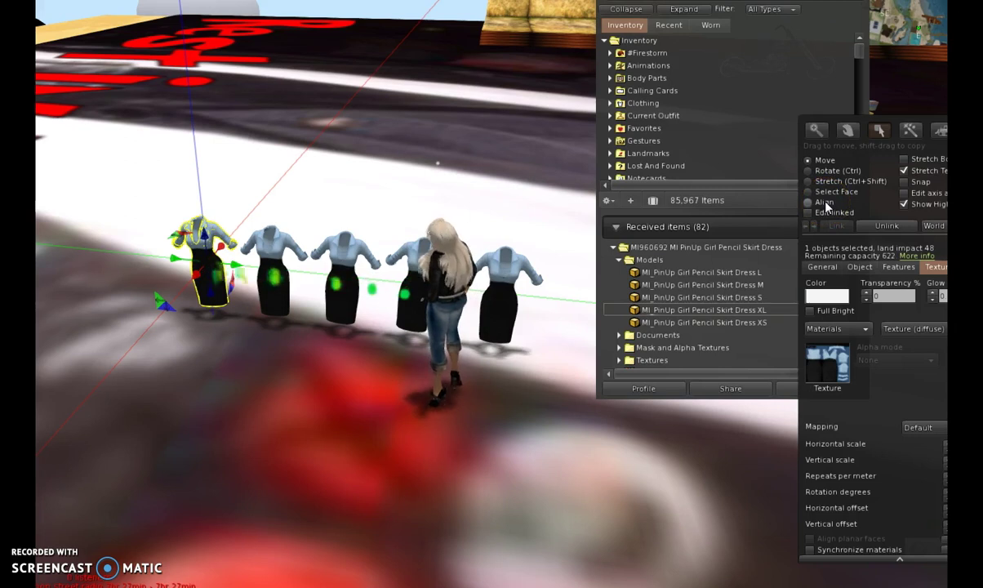
Build a box prim beside the dress at the far end of the row and change its shape to Sphere.
{"action": "left_click", "coordinate": [800, 212]}
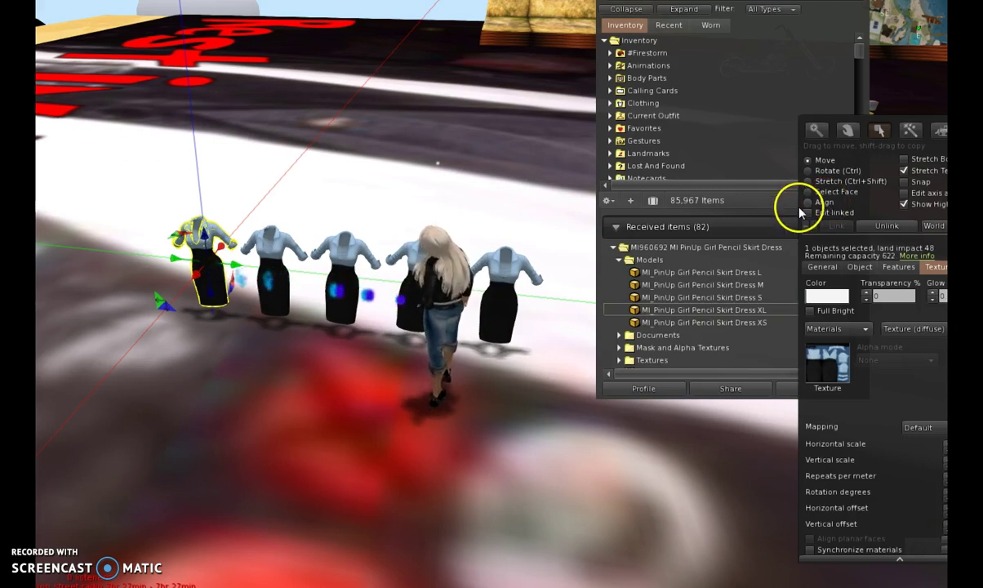
{"action": "right_click", "coordinate": [175, 379]}
{"action": "left_click", "coordinate": [211, 356]}
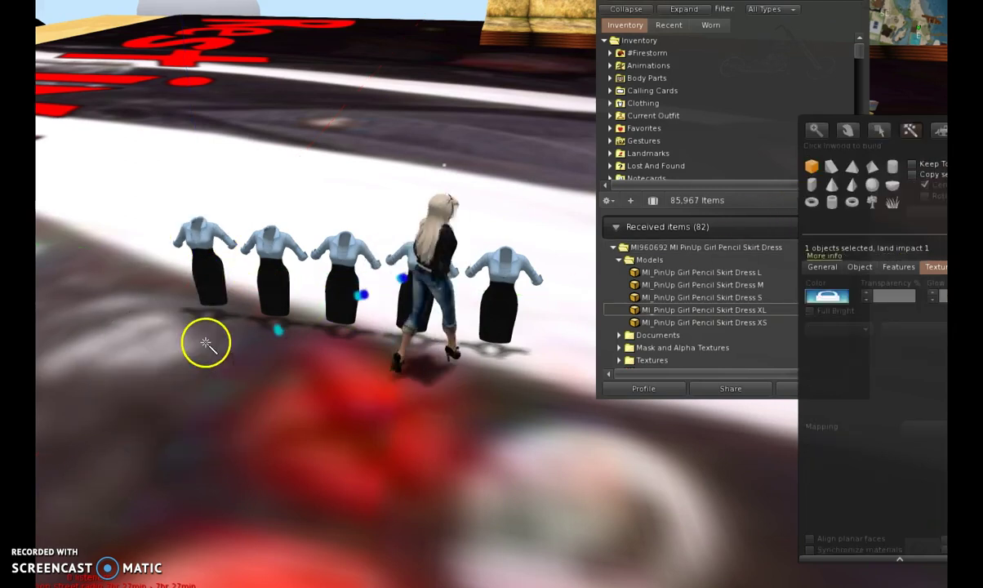
{"action": "left_click", "coordinate": [201, 338]}
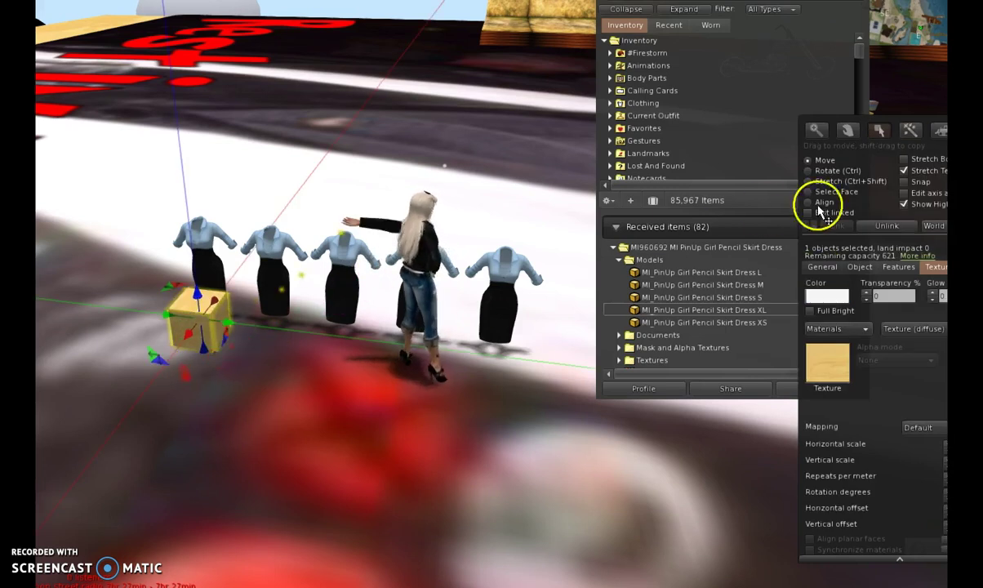
{"action": "left_click", "coordinate": [861, 267]}
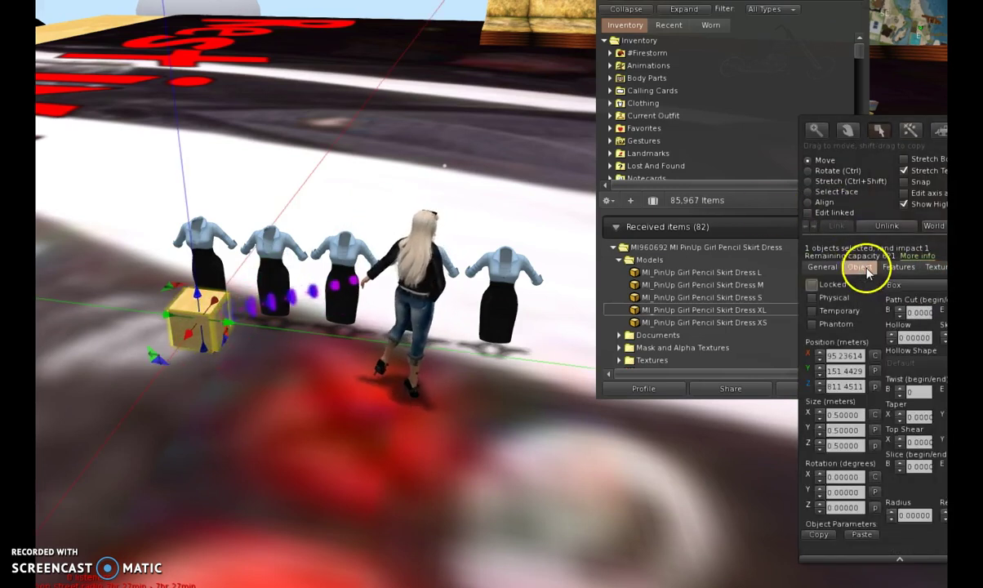
{"action": "left_click", "coordinate": [906, 285]}
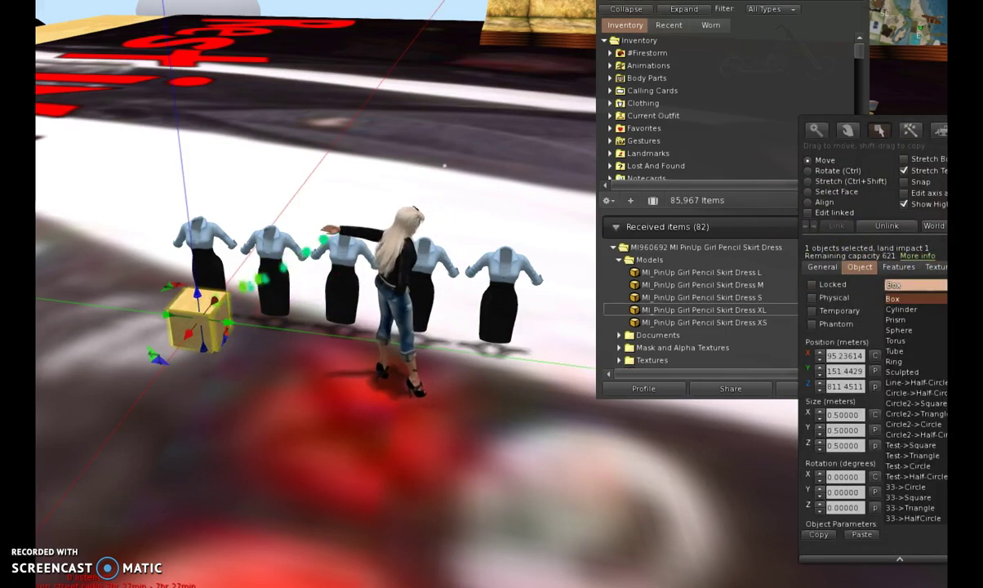
{"action": "left_click", "coordinate": [902, 330]}
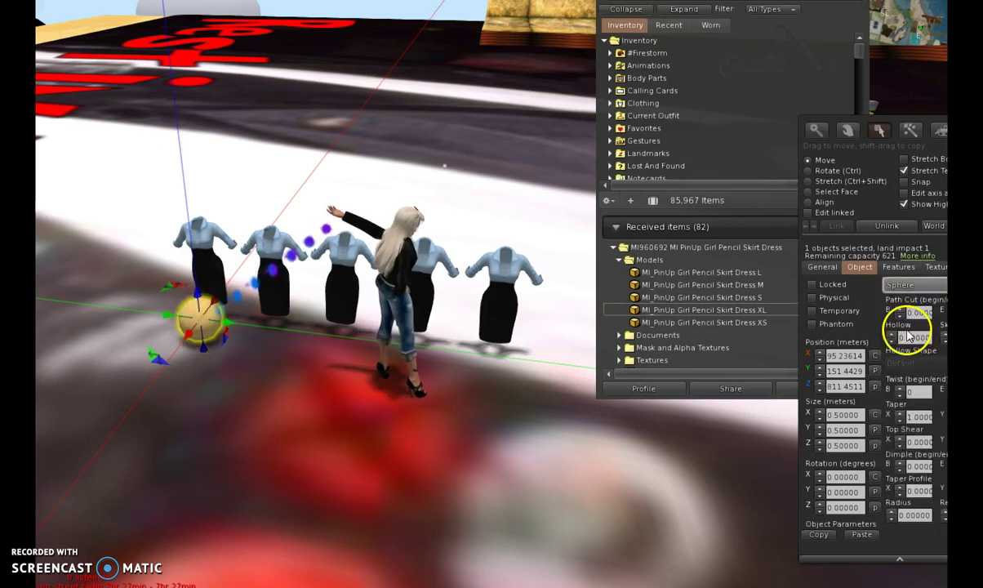
Shrink the sphere to 0.115 m on all three axes and move it up to the torso of the end dress.
{"action": "left_click", "coordinate": [808, 181]}
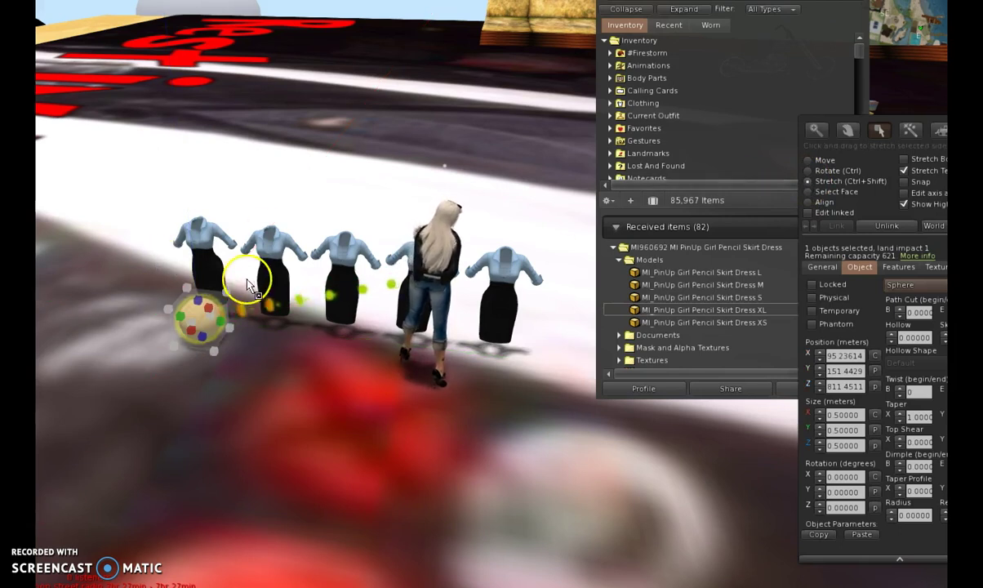
{"action": "left_click_drag", "start_coordinate": [232, 294], "coordinate": [188, 335]}
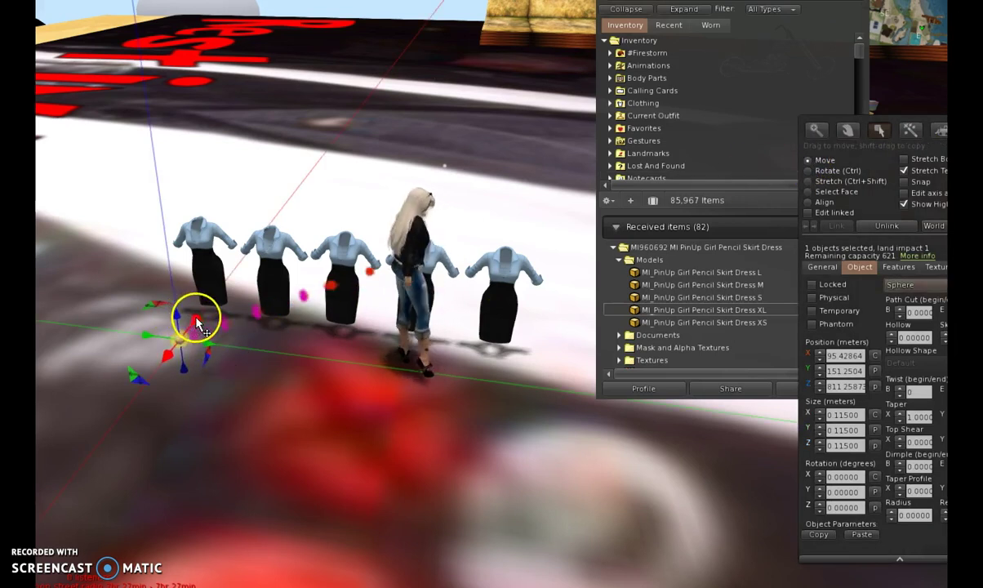
{"action": "left_click_drag", "start_coordinate": [193, 319], "coordinate": [208, 226]}
{"action": "key", "text": "Escape"}
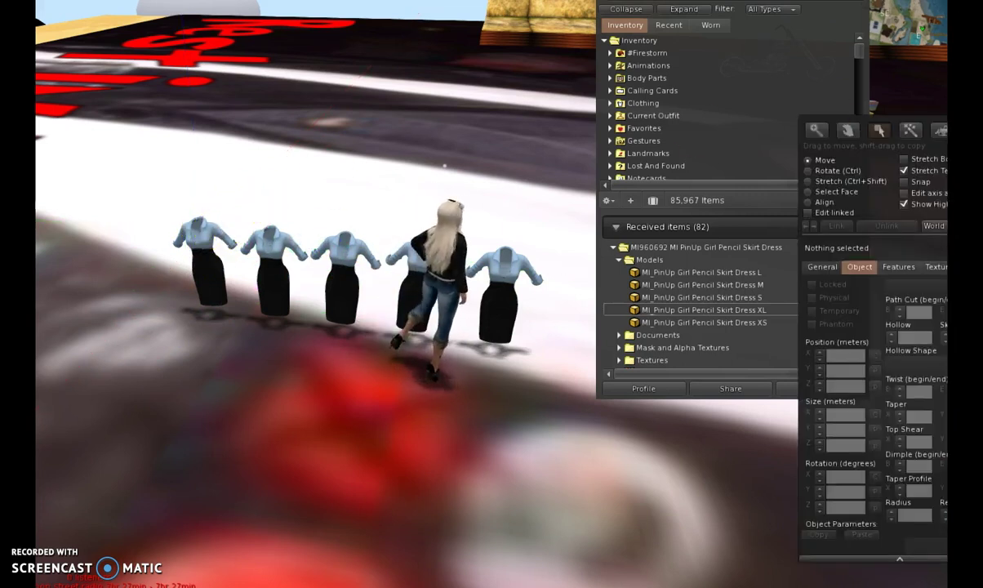
Center the sphere inside the end dress at about X 94.714 and copy it along the green axis into each of the other four dresses.
{"action": "left_click_drag", "start_coordinate": [558, 343], "coordinate": [558, 413], "text": "ctrl+alt"}
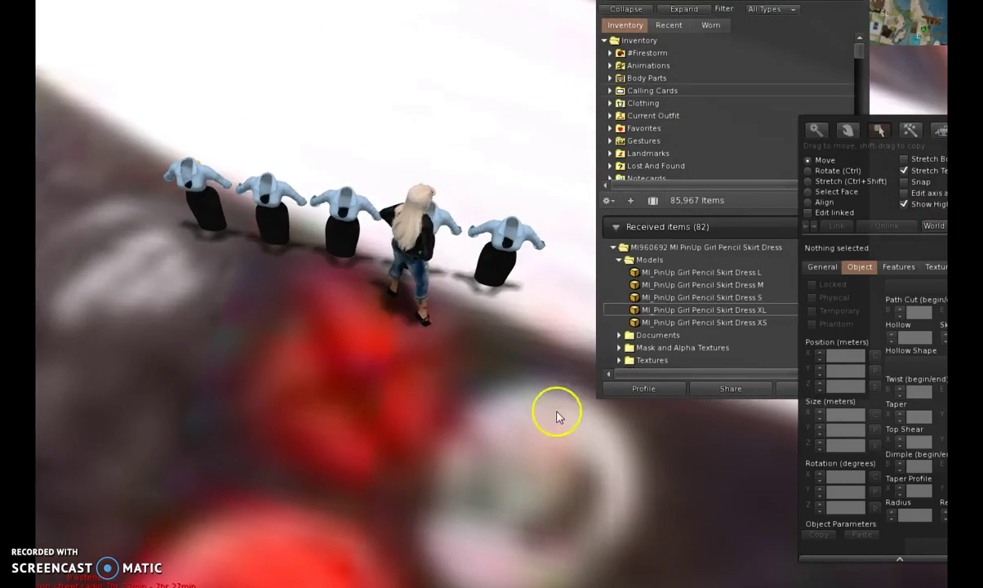
{"action": "left_click", "coordinate": [202, 169]}
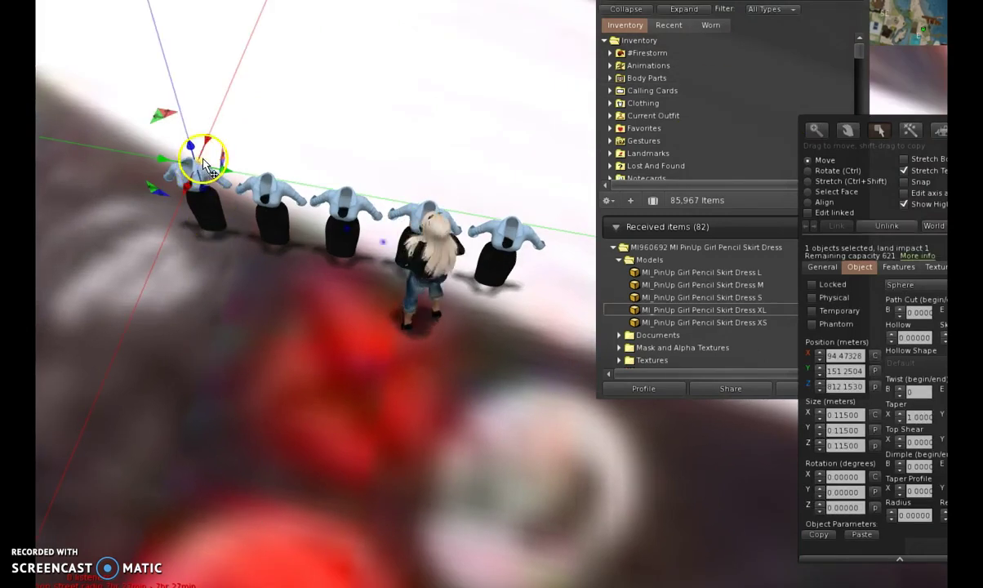
{"action": "mouse_move", "coordinate": [208, 142]}
{"action": "left_mouse_down"}
{"action": "mouse_move", "coordinate": [198, 167]}
{"action": "mouse_move", "coordinate": [355, 214]}
{"action": "left_mouse_up"}
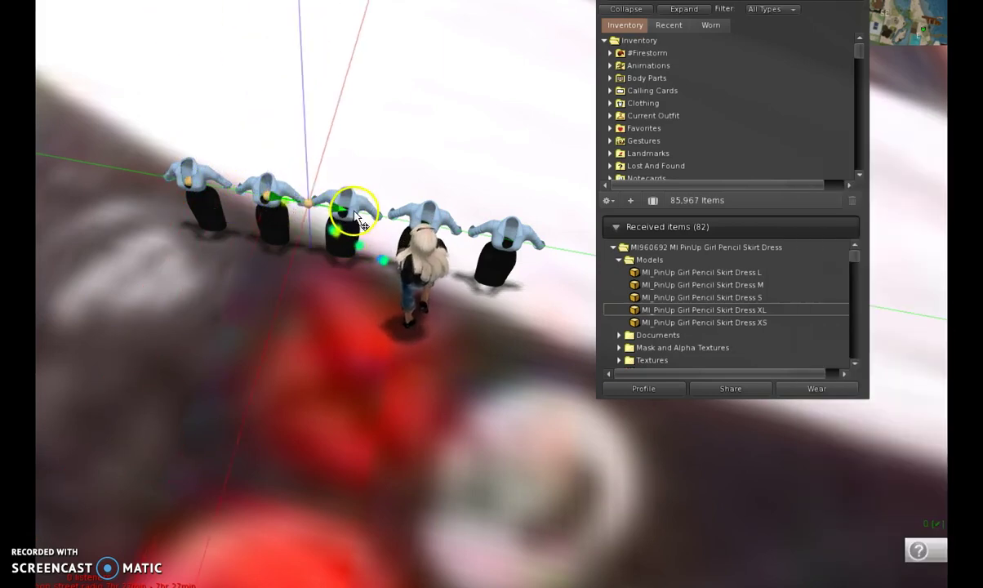
{"action": "key", "text": "ctrl+b"}
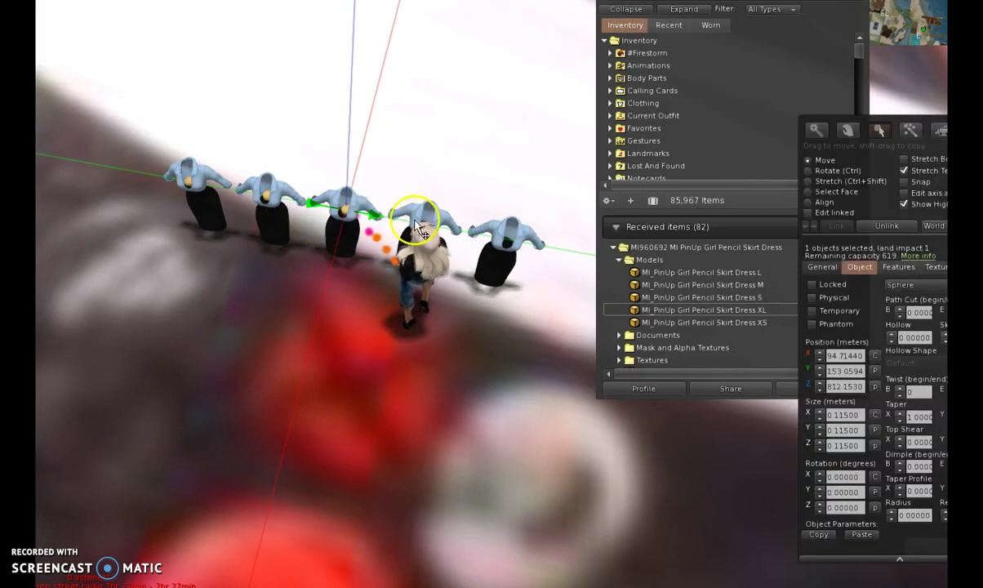
{"action": "key", "text": "ctrl+b"}
{"action": "left_click", "coordinate": [420, 225]}
{"action": "key", "text": "ctrl+b"}
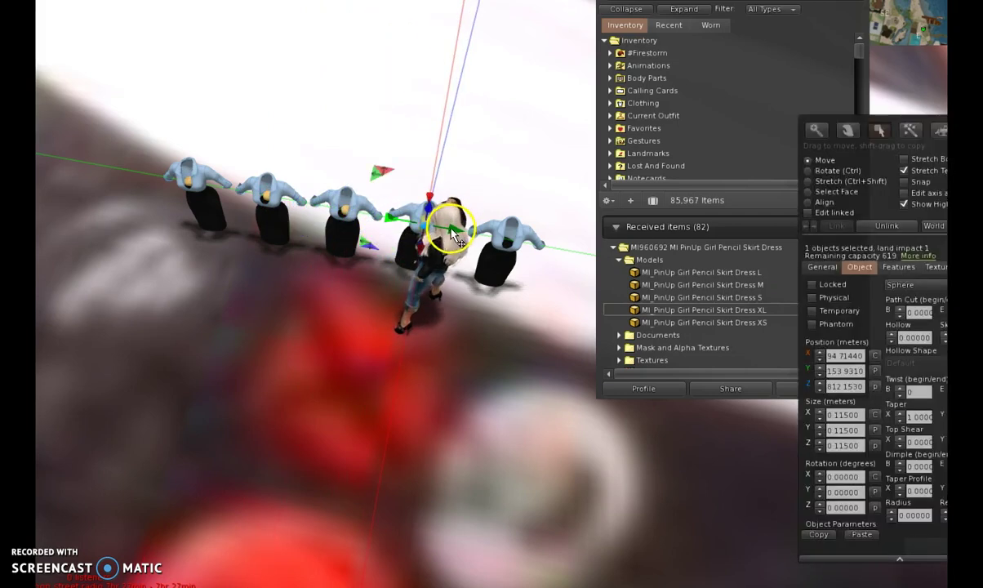
{"action": "key", "text": "ctrl+b"}
{"action": "left_click", "coordinate": [521, 247]}
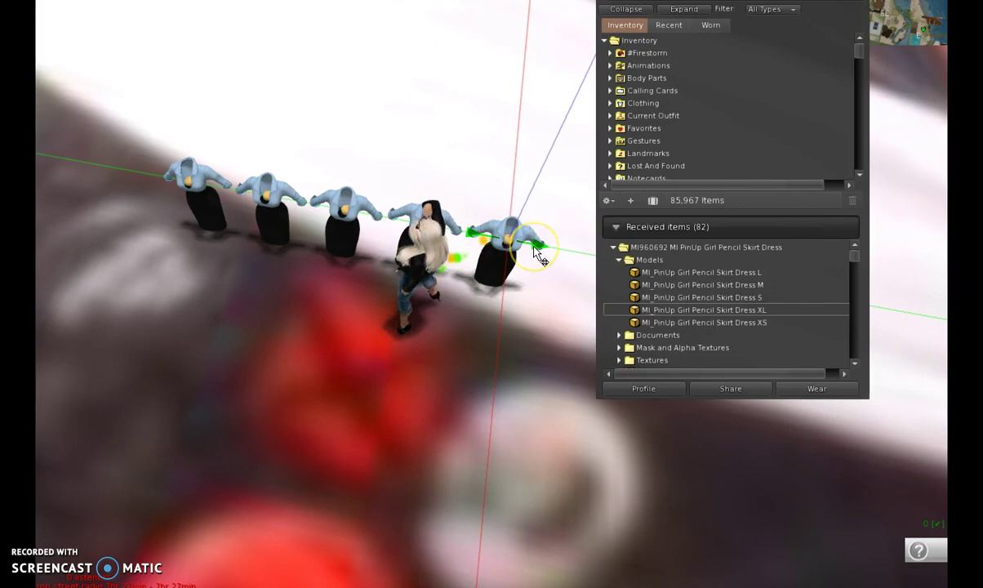
{"action": "key", "text": "ctrl+b"}
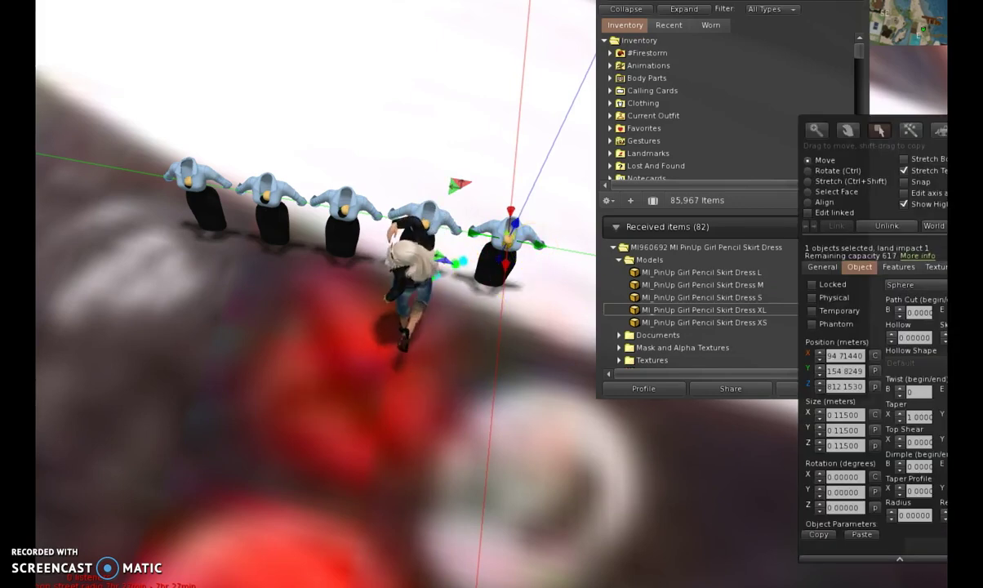
Inspect the placement of the spheres in the five dresses from the front.
{"action": "left_click_drag", "start_coordinate": [492, 269], "coordinate": [507, 222], "text": "ctrl+alt"}
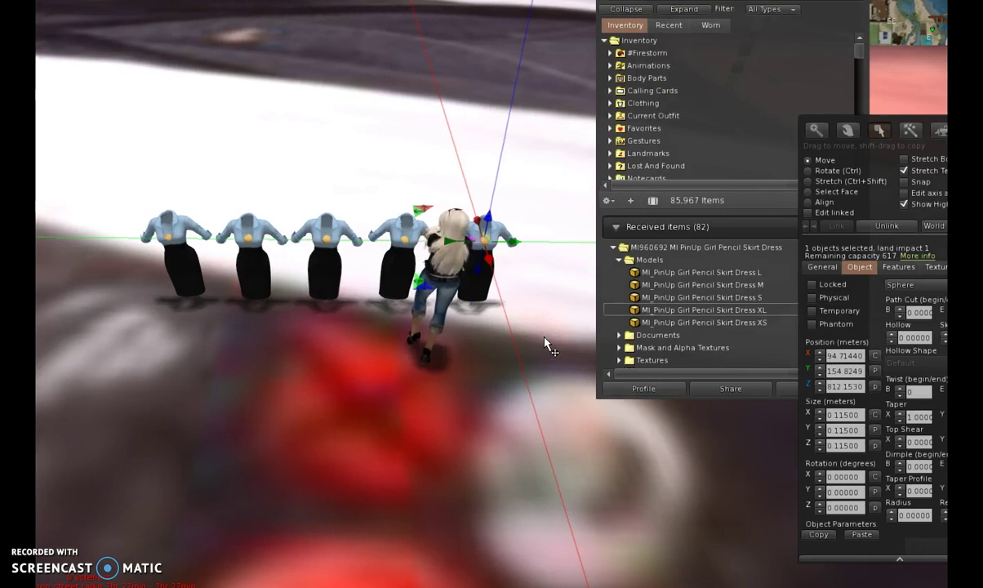
{"action": "left_click", "coordinate": [501, 335]}
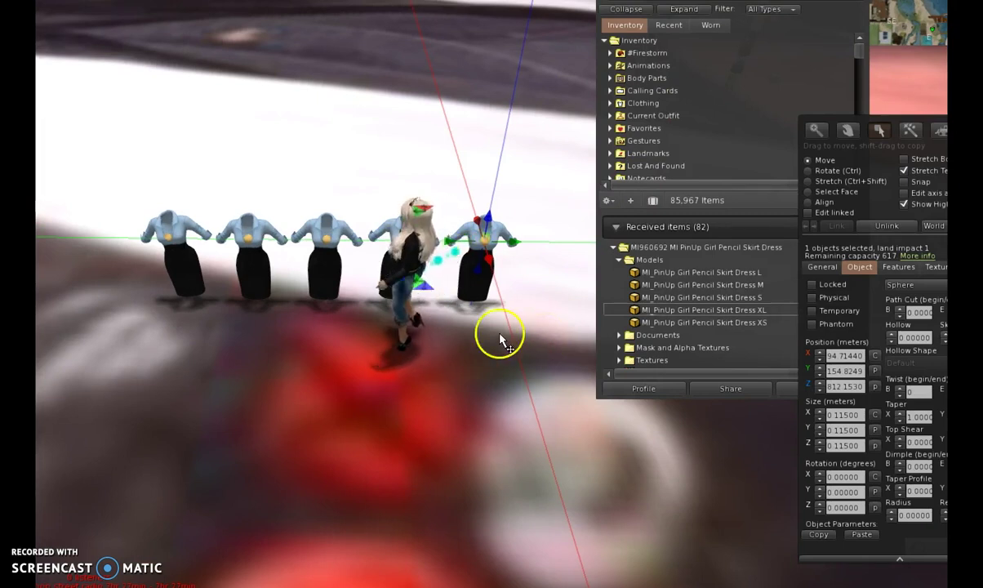
{"action": "left_click", "coordinate": [485, 257]}
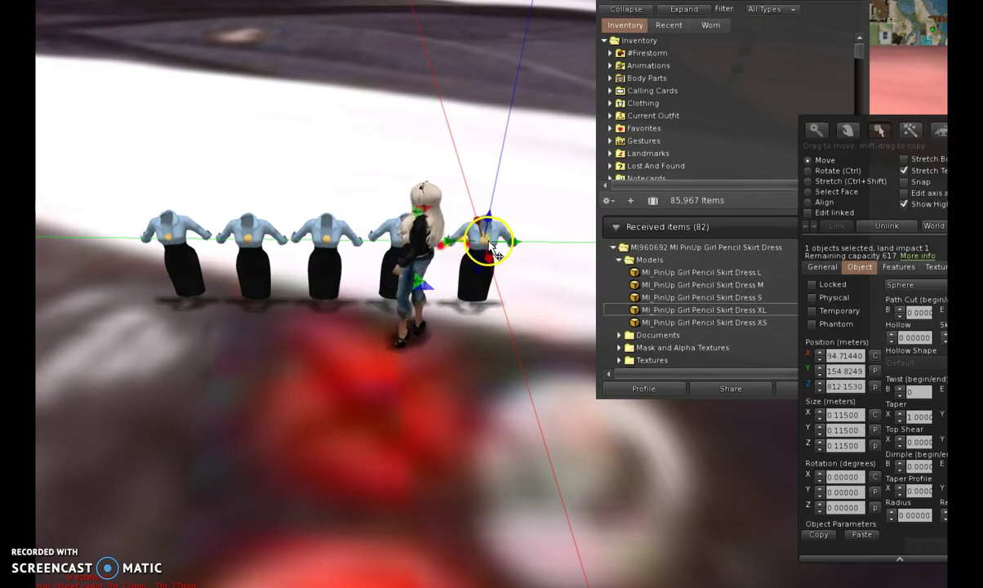
Link the XS dress with the small sphere inside it, using the sphere as the root prim.
{"action": "left_click_drag", "start_coordinate": [930, 136], "coordinate": [829, 157]}
{"action": "left_click", "coordinate": [720, 254]}
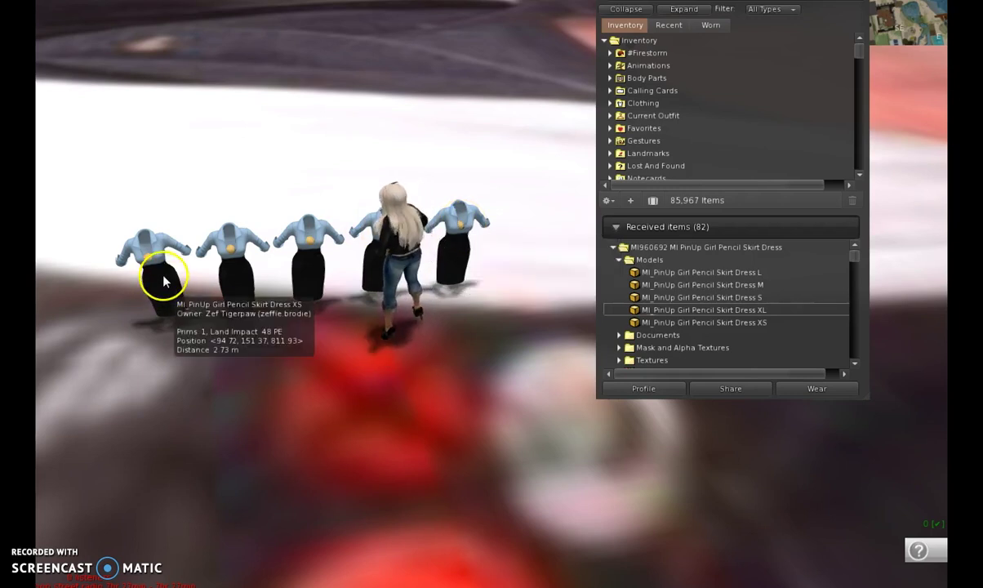
{"action": "right_click", "coordinate": [163, 282]}
{"action": "left_click", "coordinate": [194, 304]}
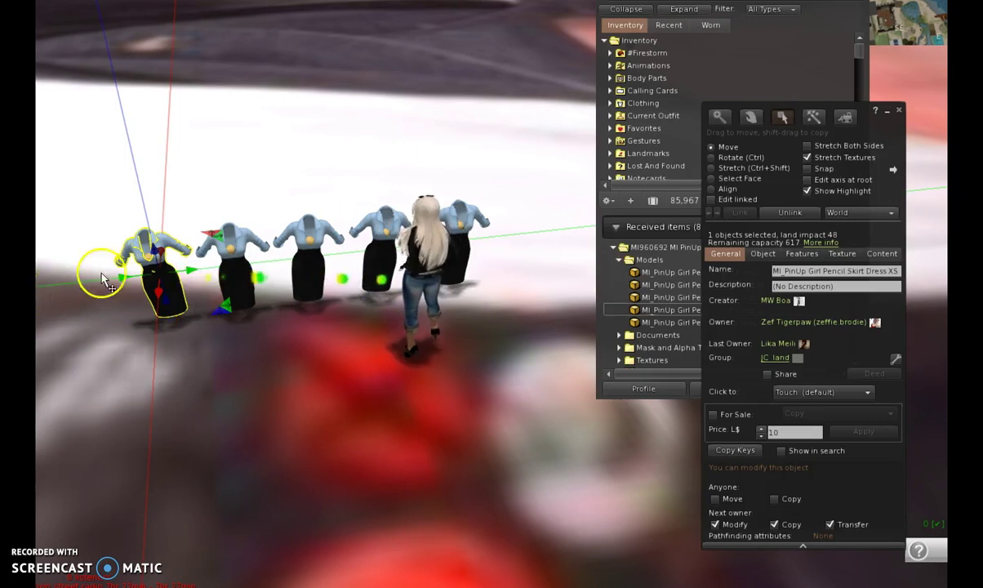
{"action": "left_click", "coordinate": [243, 259], "text": "shift"}
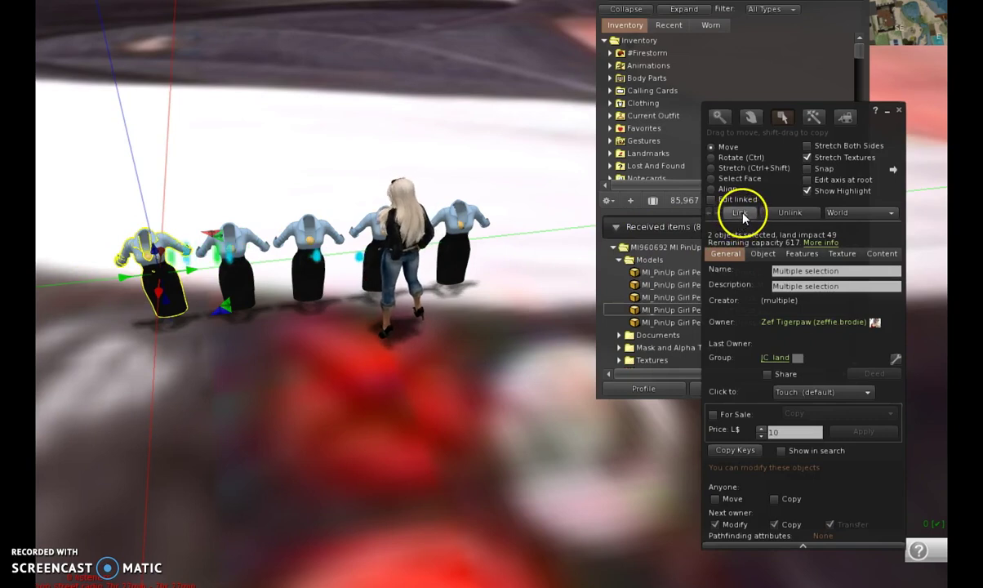
{"action": "left_click", "coordinate": [739, 218]}
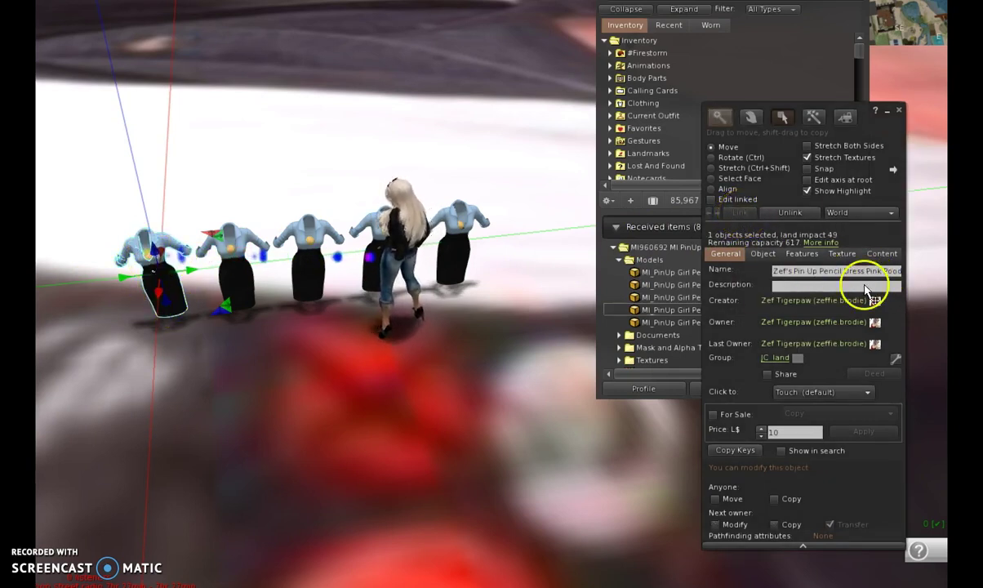
Check the name and creator fields of the linked XS dress and of the S dress beside it.
{"action": "left_click", "coordinate": [832, 271]}
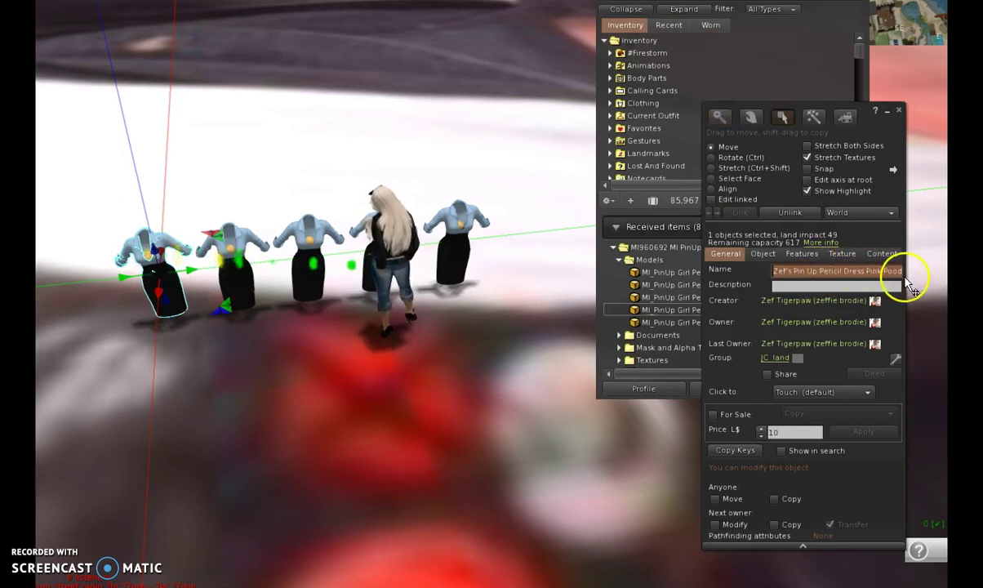
{"action": "left_click", "coordinate": [884, 268]}
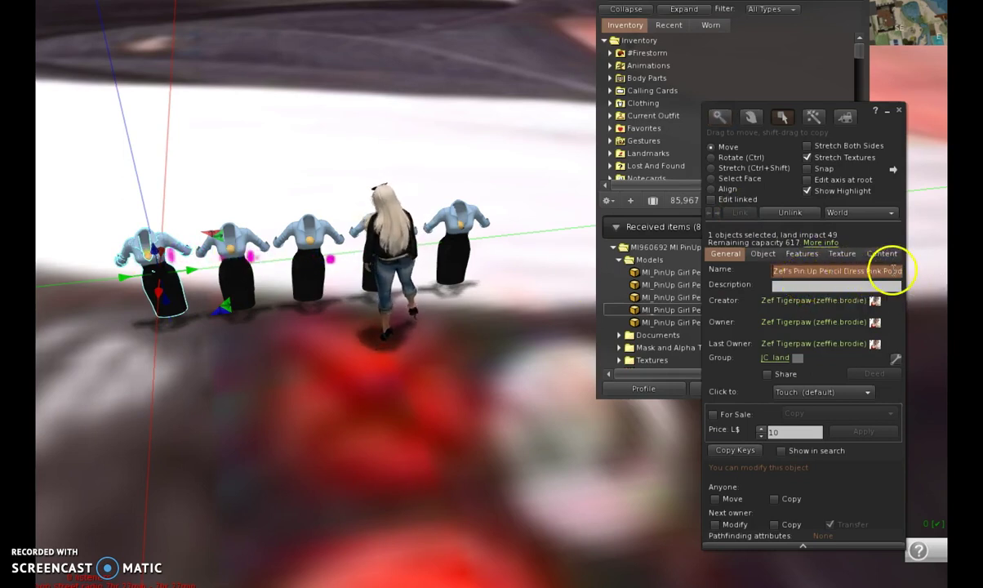
{"action": "left_click", "coordinate": [178, 299]}
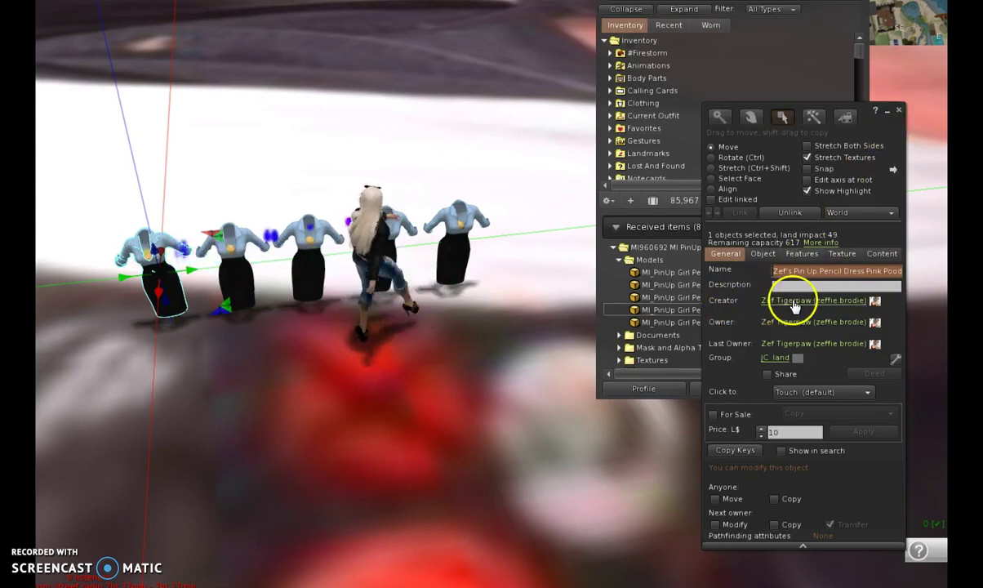
{"action": "left_click", "coordinate": [242, 291]}
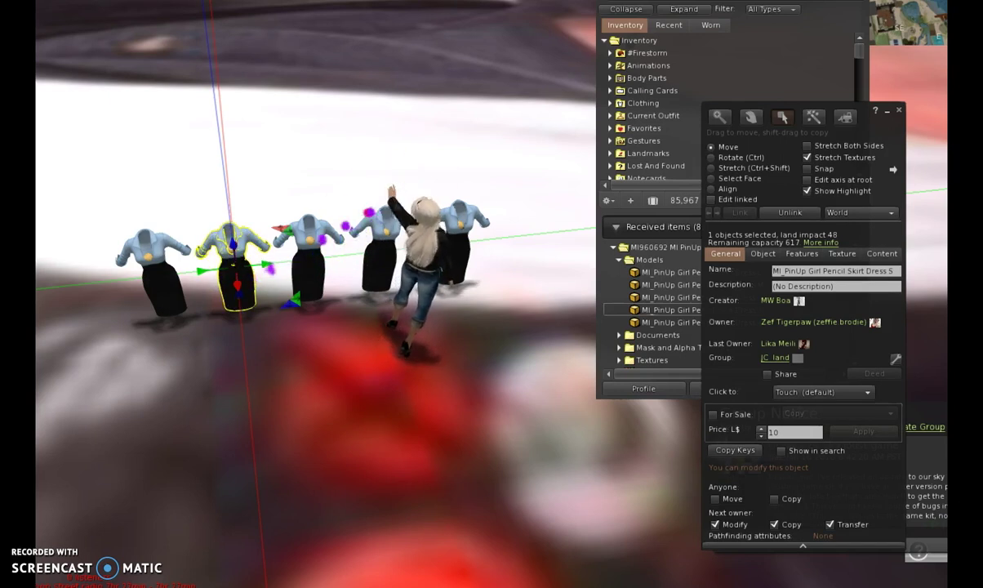
Select all five linked dresses together and apply the PinUpPinkPoodle texture to them.
{"action": "key", "text": "alt+Right"}
{"action": "key", "text": "alt+Right"}
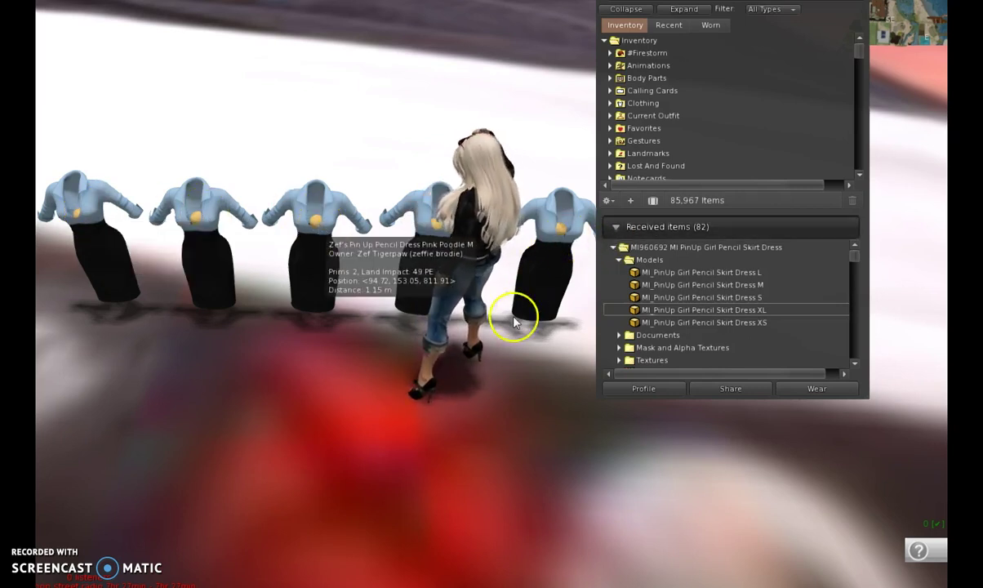
{"action": "right_click", "coordinate": [91, 204]}
{"action": "left_click", "coordinate": [119, 229]}
{"action": "left_click", "coordinate": [210, 271], "text": "shift"}
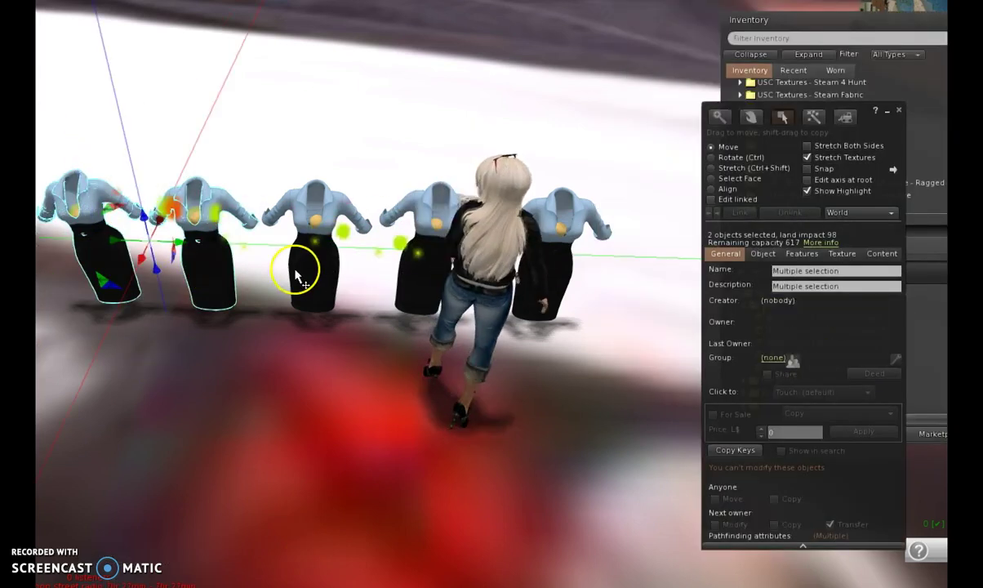
{"action": "left_click", "coordinate": [328, 267], "text": "shift"}
{"action": "left_click", "coordinate": [326, 271], "text": "shift"}
{"action": "left_click", "coordinate": [428, 219], "text": "shift"}
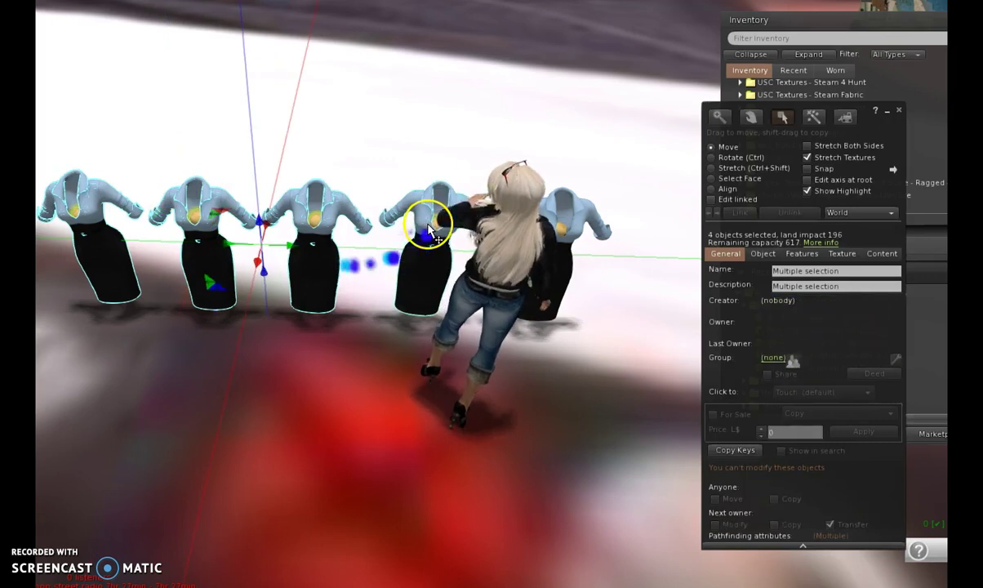
{"action": "left_click", "coordinate": [584, 222], "text": "shift"}
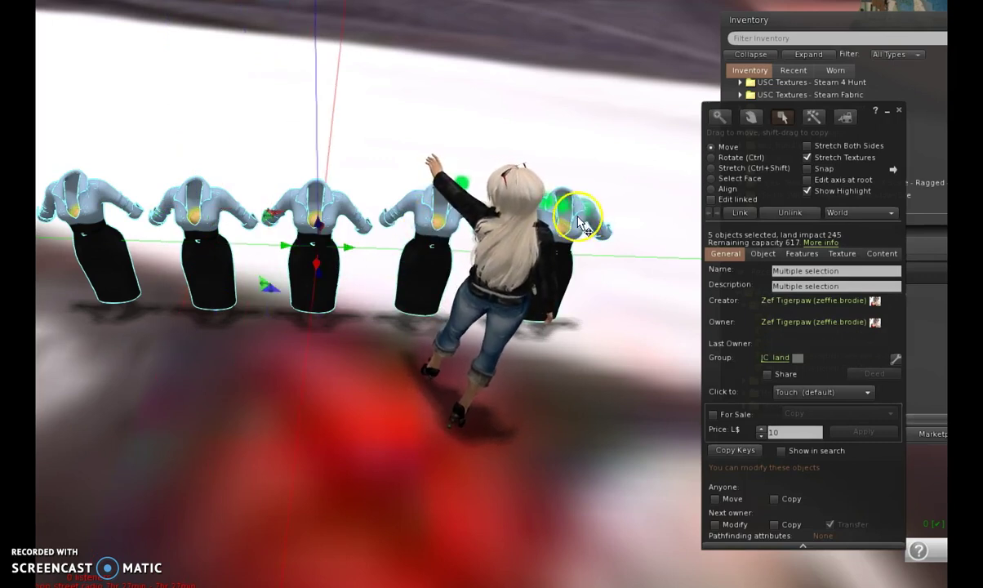
{"action": "left_click", "coordinate": [841, 255]}
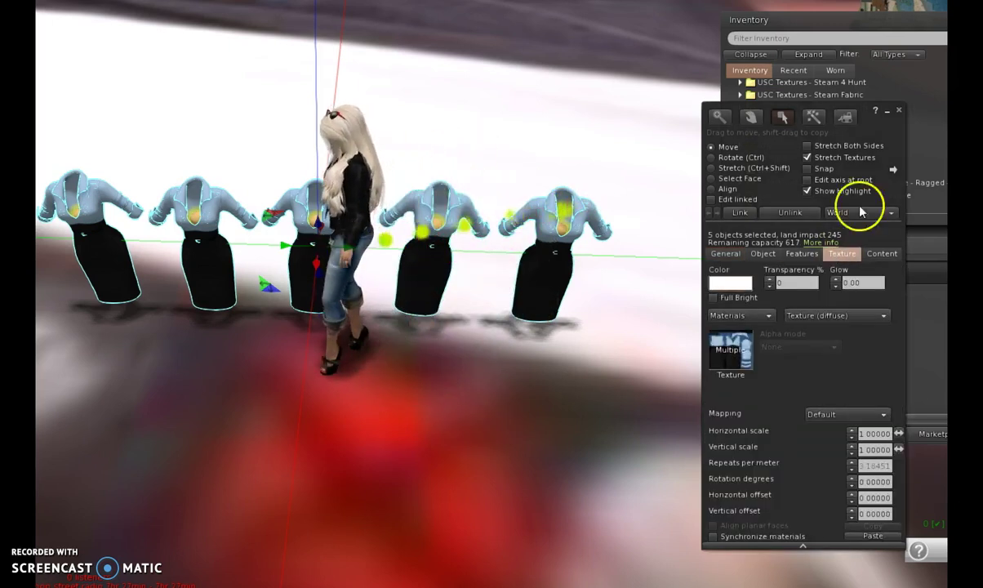
{"action": "left_click_drag", "start_coordinate": [887, 127], "coordinate": [711, 102]}
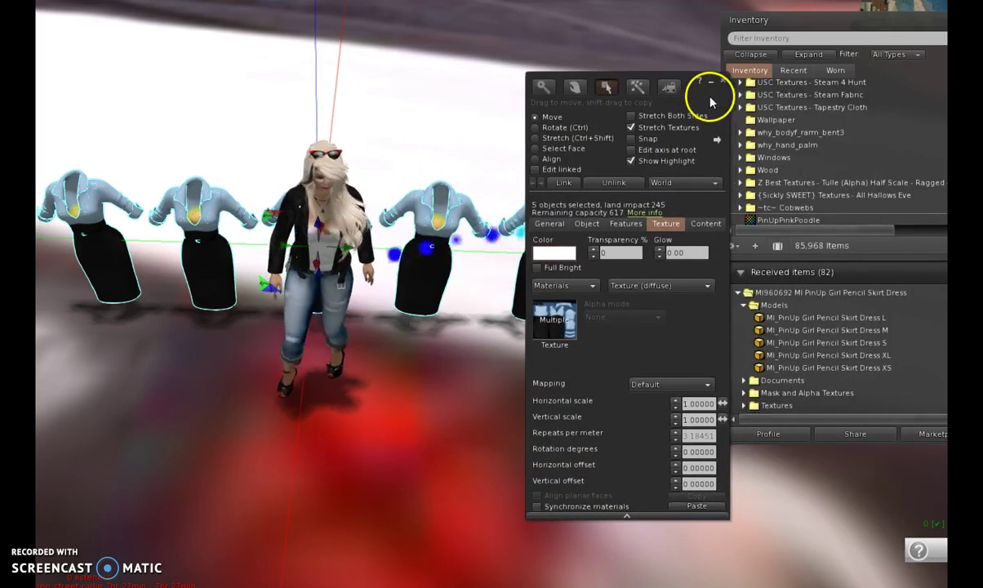
{"action": "left_click", "coordinate": [751, 220]}
{"action": "left_click_drag", "start_coordinate": [614, 302], "coordinate": [567, 328]}
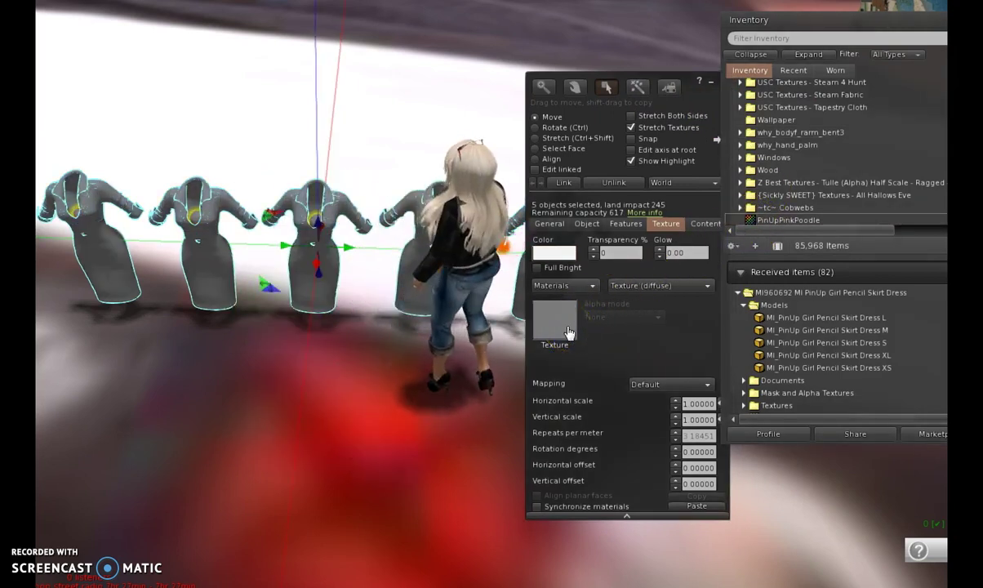
Select only the sphere faces inside all five dresses, apply the Default Transparent Texture to them, and finish editing.
{"action": "left_click_drag", "start_coordinate": [702, 106], "coordinate": [829, 105]}
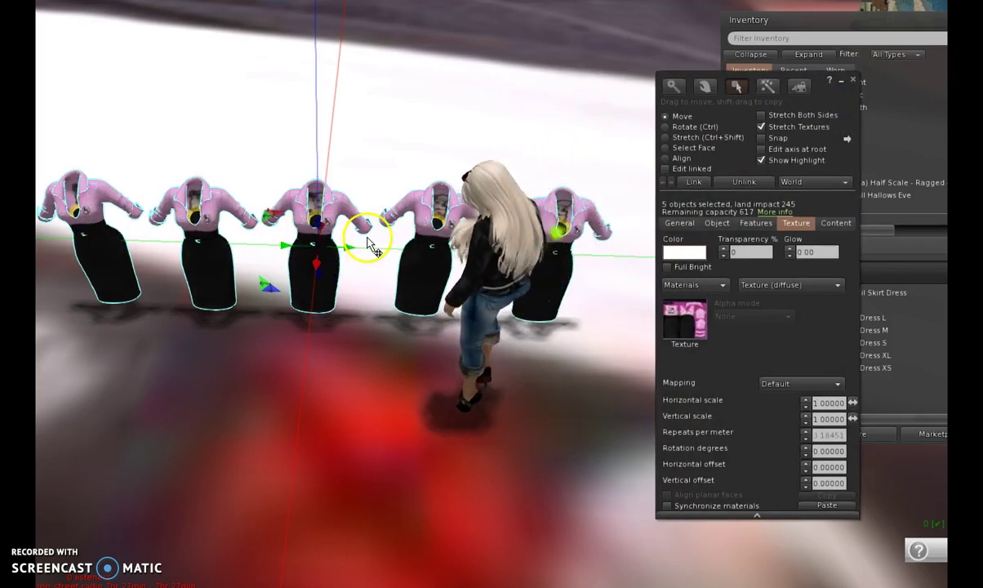
{"action": "left_click", "coordinate": [666, 148]}
{"action": "left_click", "coordinate": [560, 227]}
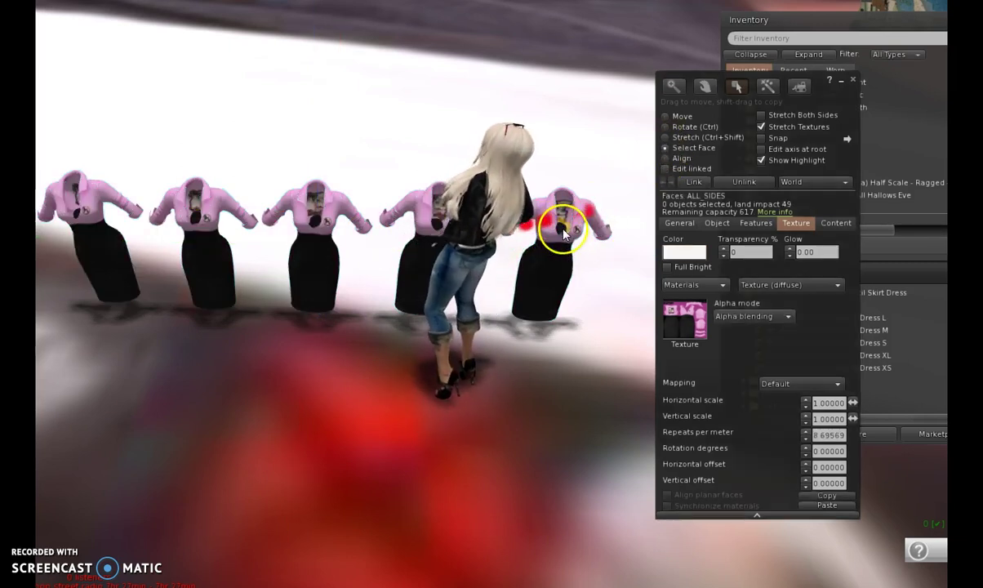
{"action": "left_click", "coordinate": [316, 219], "text": "shift"}
{"action": "left_click", "coordinate": [195, 215], "text": "shift"}
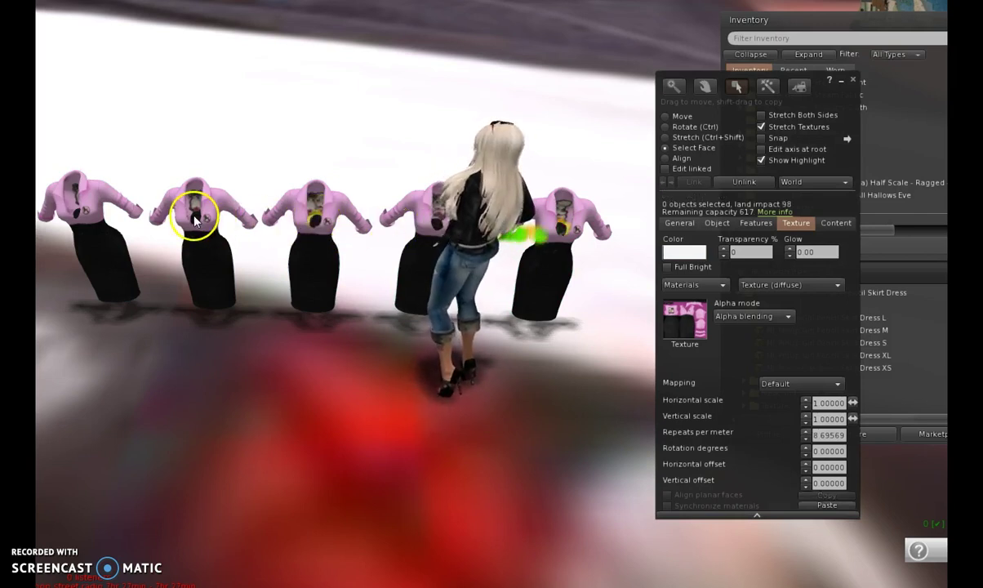
{"action": "left_click", "coordinate": [74, 214], "text": "shift"}
{"action": "left_click", "coordinate": [439, 227], "text": "shift"}
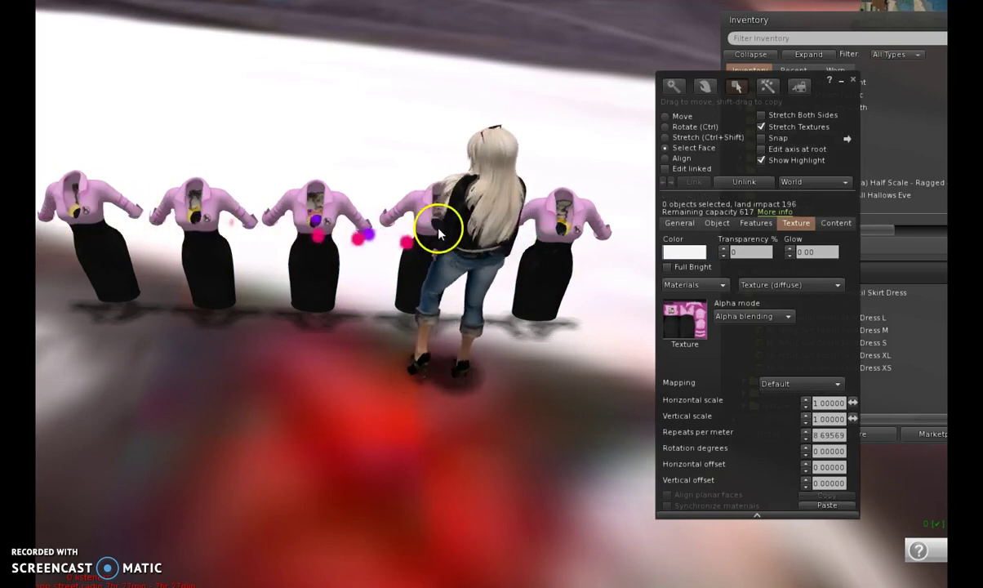
{"action": "left_click", "coordinate": [686, 319]}
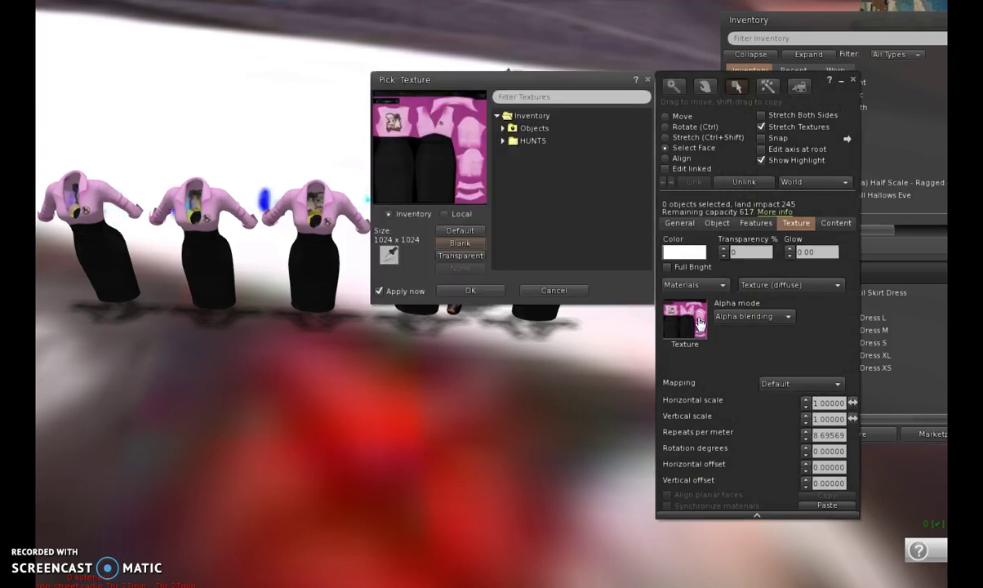
{"action": "left_click", "coordinate": [460, 255]}
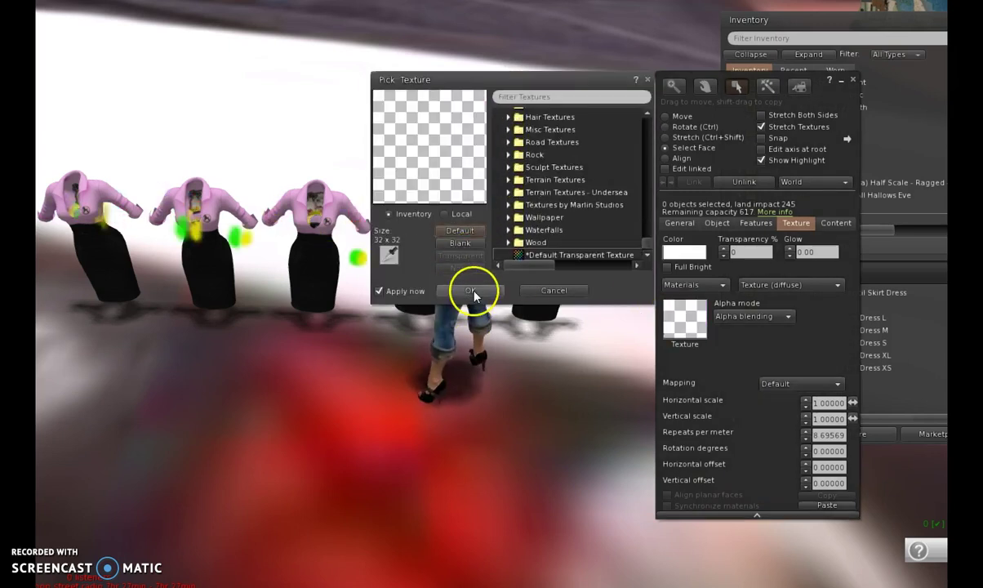
{"action": "left_click", "coordinate": [471, 290]}
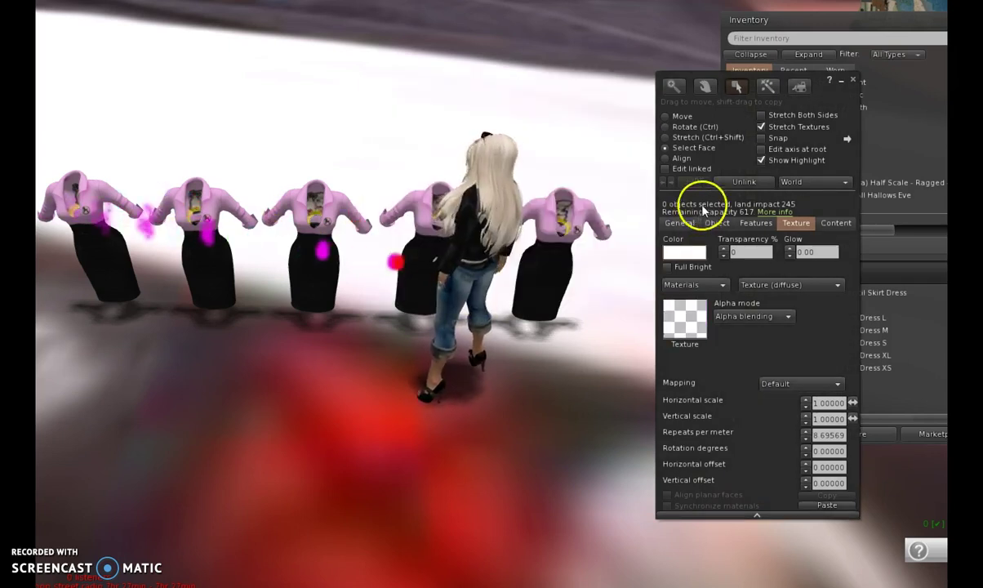
{"action": "left_click", "coordinate": [853, 83]}
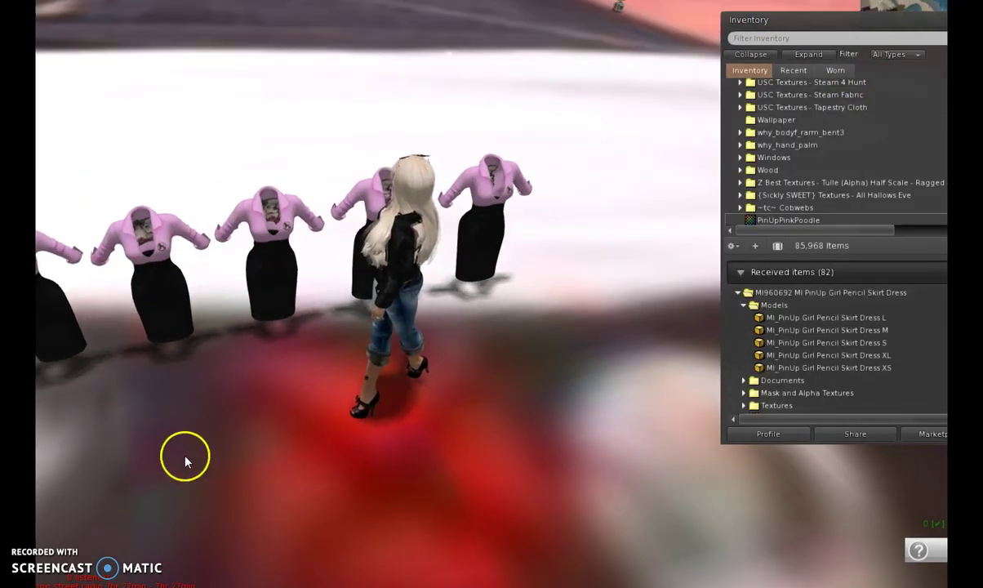
Inspect the retextured dresses up close from the front and back, including the blouse artwork and the hidden spheres.
{"action": "scroll", "coordinate": [168, 426], "scroll_direction": "down", "scroll_amount": 3}
{"action": "scroll", "coordinate": [168, 426], "scroll_direction": "up", "scroll_amount": 3}
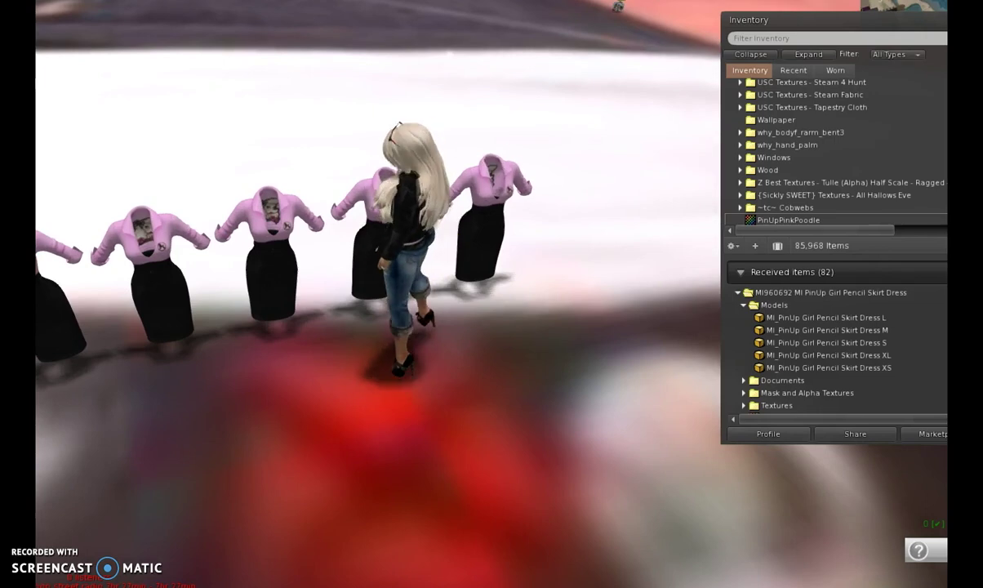
{"action": "left_click", "coordinate": [329, 273], "text": "alt"}
{"action": "scroll", "coordinate": [329, 273], "scroll_direction": "up", "scroll_amount": 4, "text": "alt"}
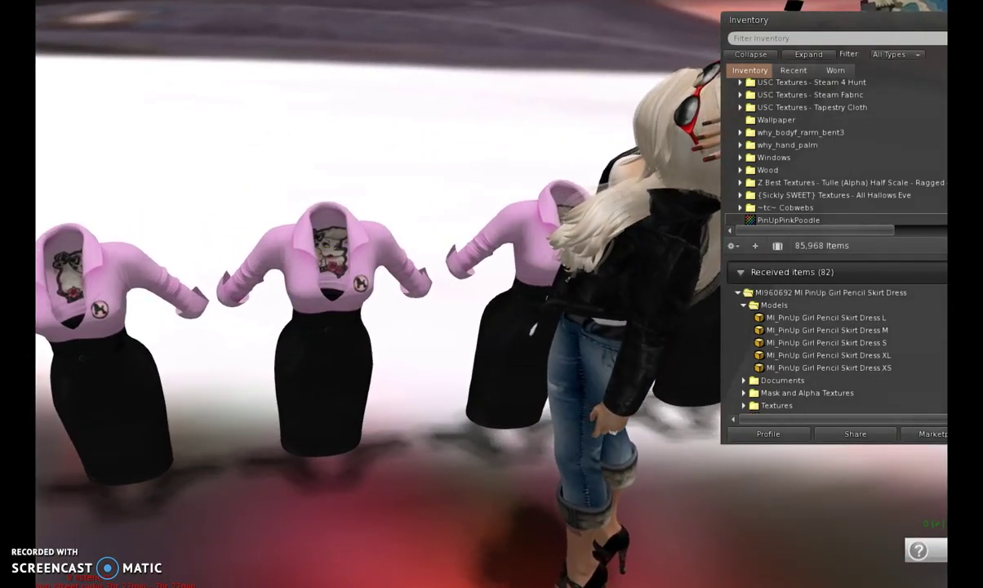
{"action": "left_click_drag", "start_coordinate": [329, 273], "coordinate": [808, 355], "text": "ctrl+alt"}
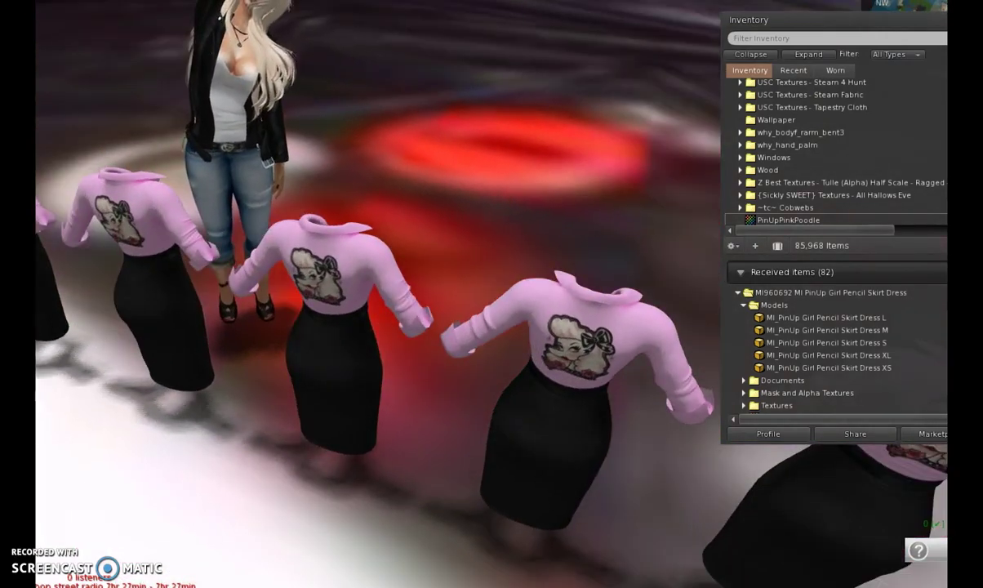
{"action": "left_click_drag", "start_coordinate": [329, 274], "coordinate": [329, 155], "text": "ctrl+alt"}
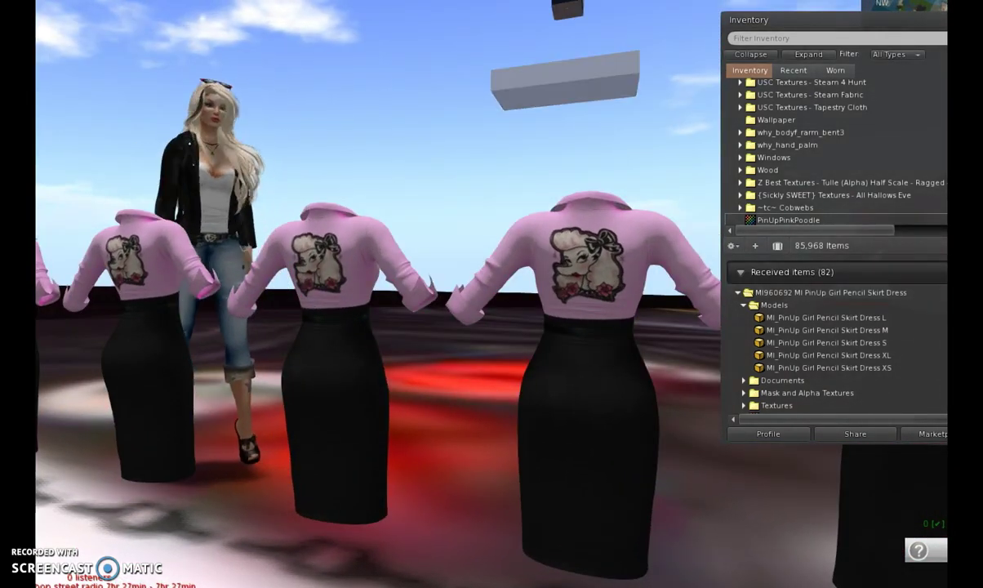
{"action": "left_click_drag", "start_coordinate": [329, 274], "coordinate": [857, 274], "text": "ctrl+alt"}
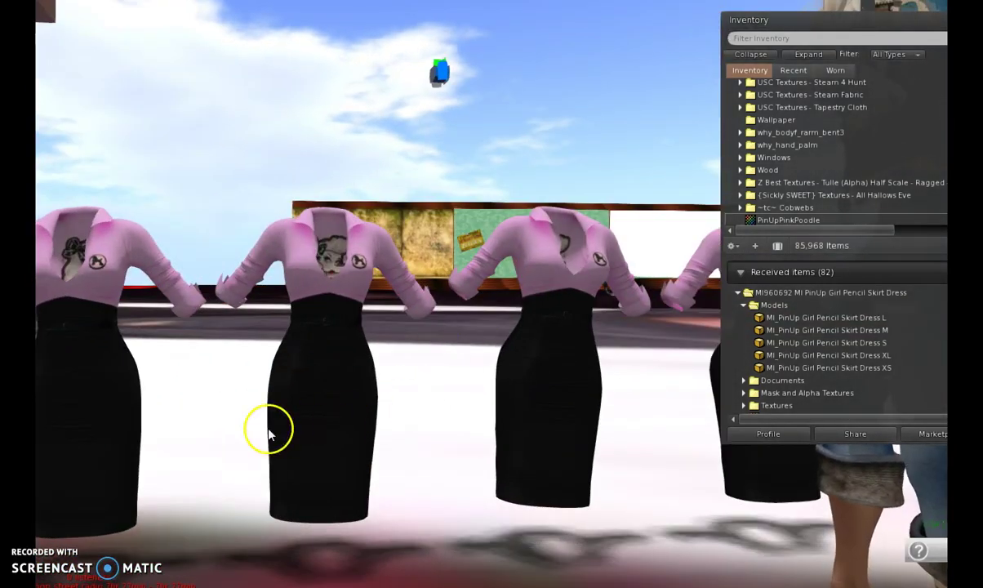
{"action": "scroll", "coordinate": [268, 428], "scroll_direction": "down", "scroll_amount": 3}
{"action": "scroll", "coordinate": [269, 429], "scroll_direction": "up", "scroll_amount": 2}
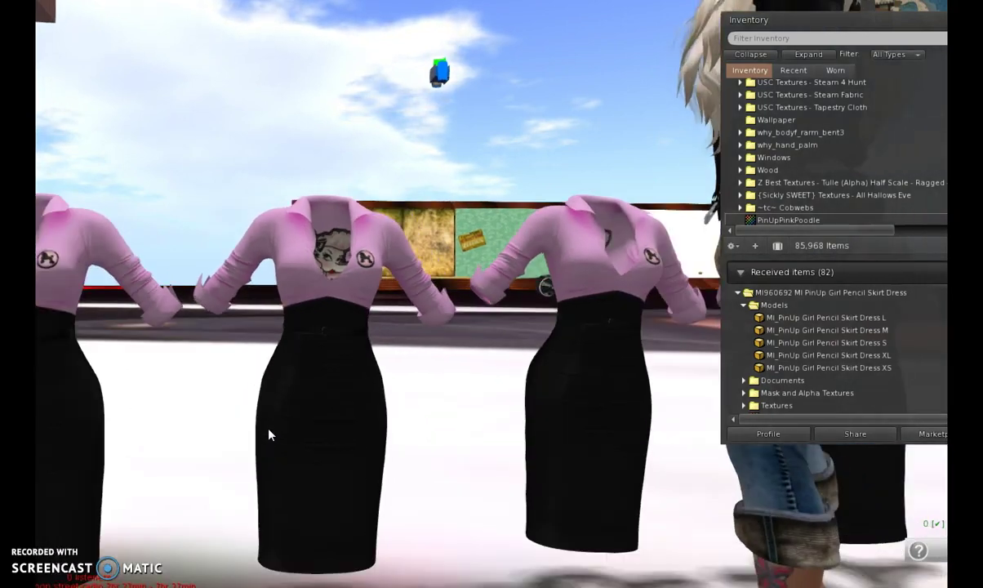
{"action": "left_click", "coordinate": [296, 408]}
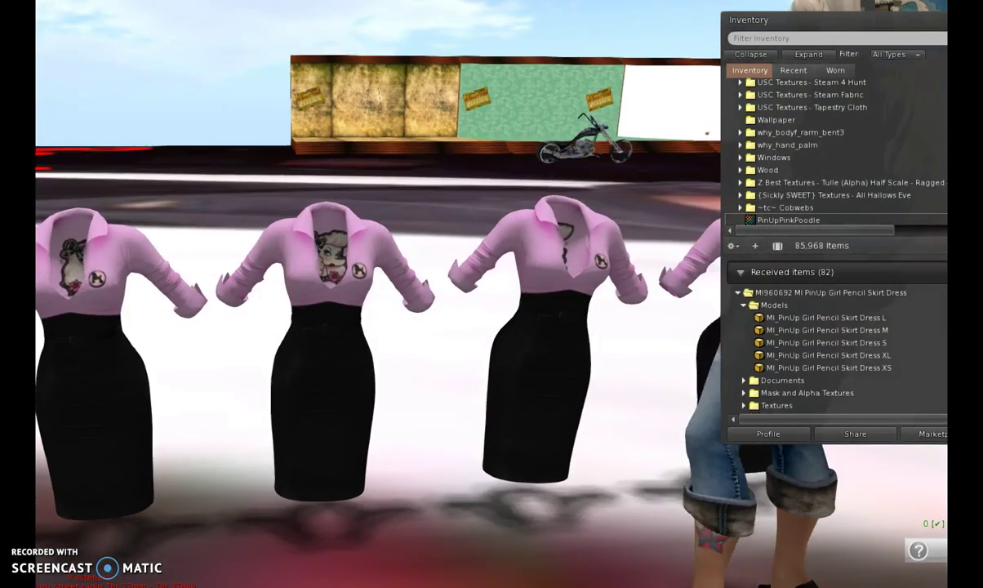
{"action": "left_click", "coordinate": [432, 319]}
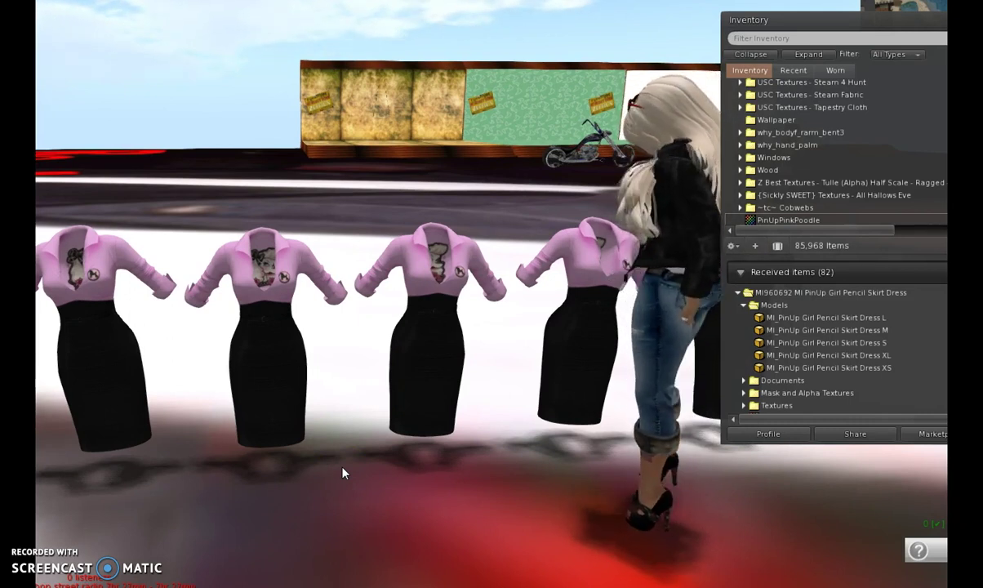
{"action": "scroll", "coordinate": [342, 468], "scroll_direction": "down", "scroll_amount": 2}
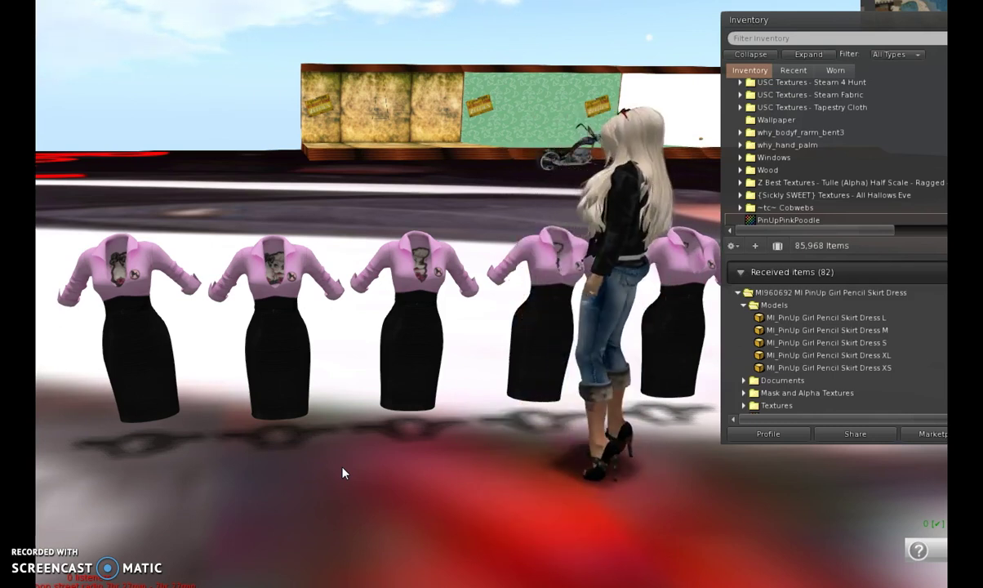
Examine the finished dress worn by the avatar on the swing, from the side and back.
{"action": "left_click", "coordinate": [315, 472]}
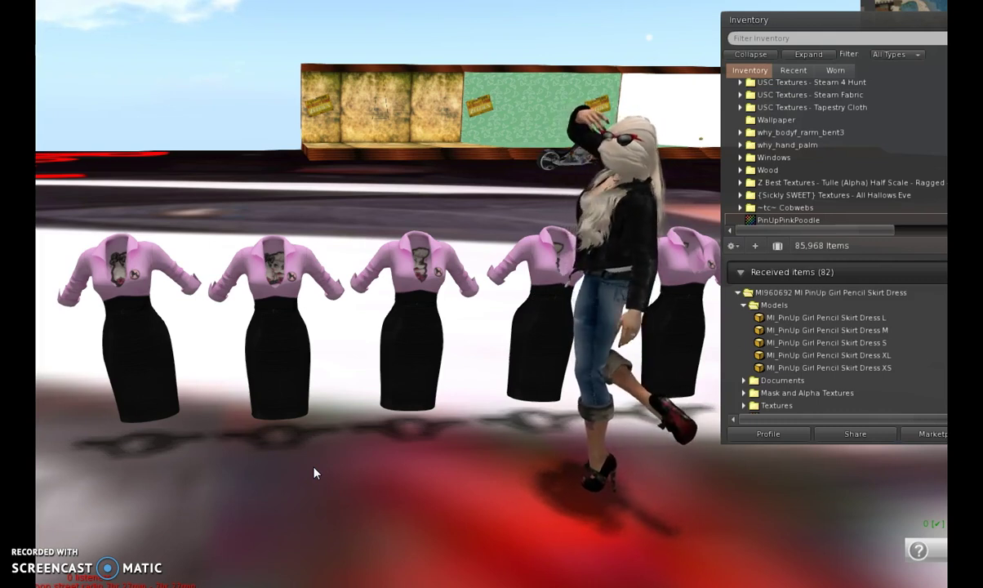
{"action": "left_click", "coordinate": [226, 535]}
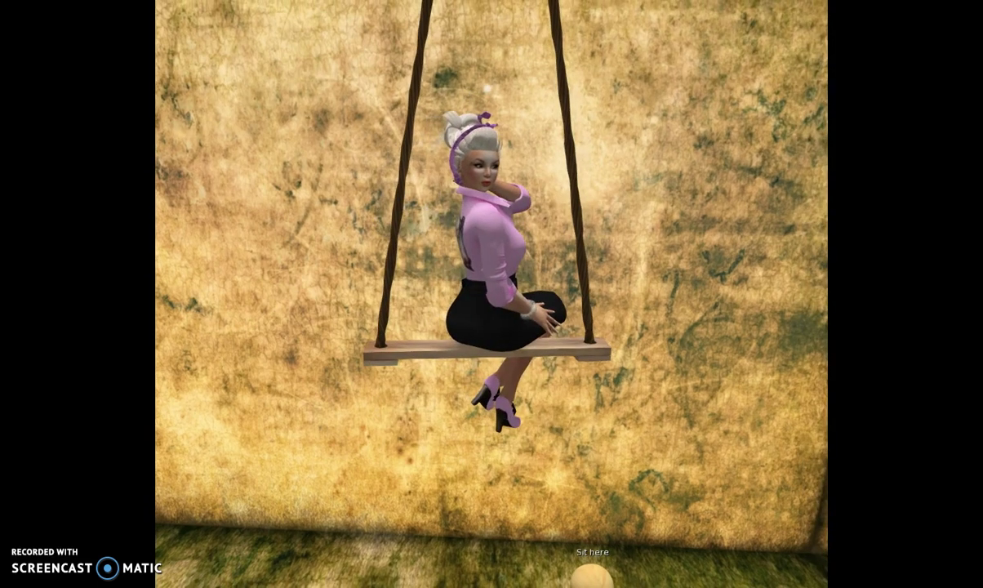
{"action": "key", "text": "alt+Left"}
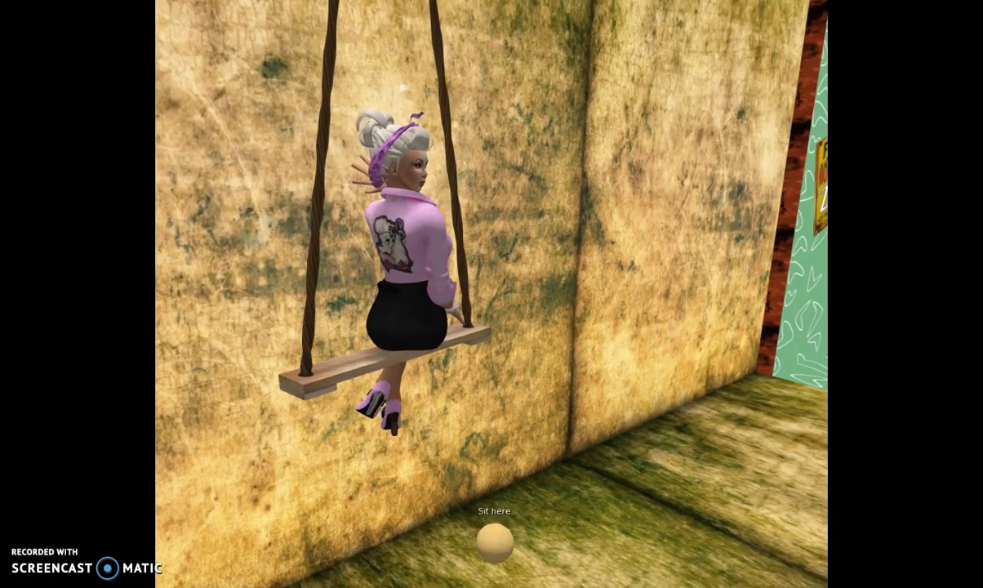